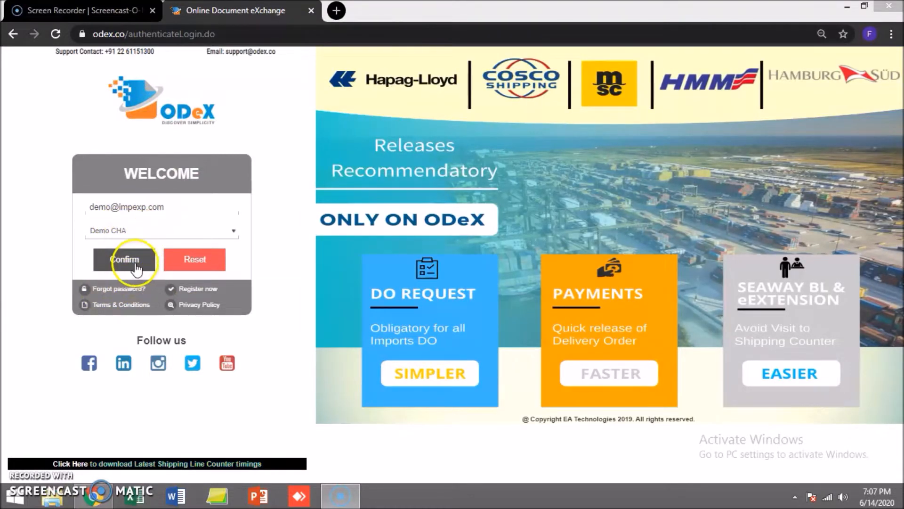
Step: Sign in, dismiss the COVID-19 popup and enter the eVGM service for Nhava Sheva
{"action": "left_click", "coordinate": [134, 266]}
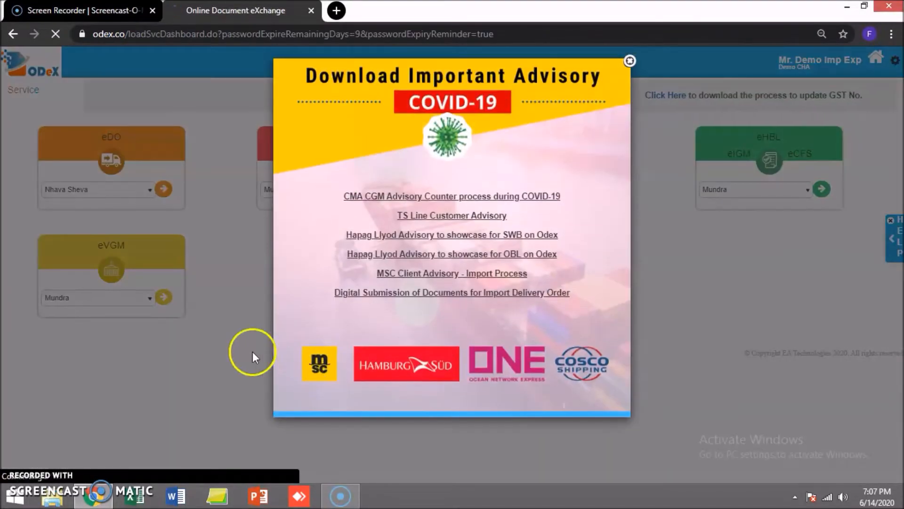
{"action": "left_click", "coordinate": [629, 60]}
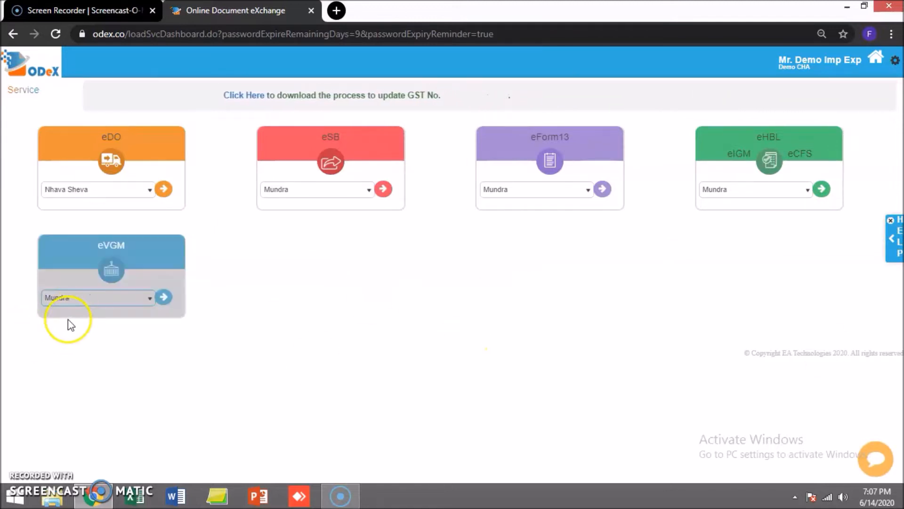
{"action": "left_click", "coordinate": [102, 297]}
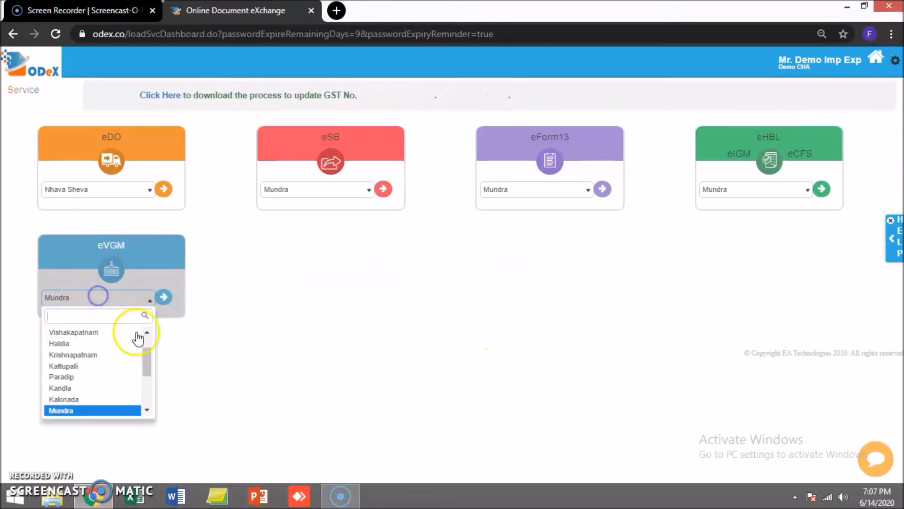
{"action": "mouse_move", "coordinate": [146, 359]}
{"action": "left_mouse_down"}
{"action": "mouse_move", "coordinate": [148, 343]}
{"action": "mouse_move", "coordinate": [158, 387]}
{"action": "mouse_move", "coordinate": [152, 347]}
{"action": "left_mouse_up"}
{"action": "left_click", "coordinate": [115, 344]}
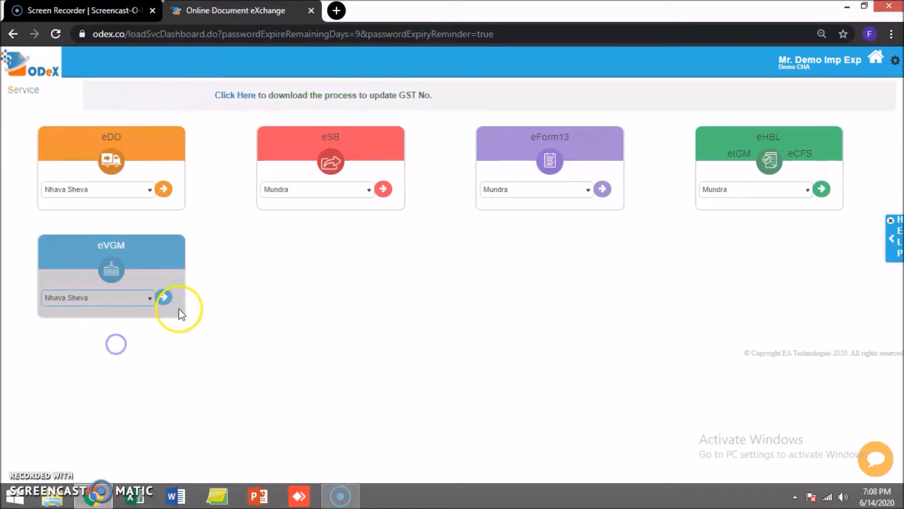
{"action": "left_click", "coordinate": [163, 300]}
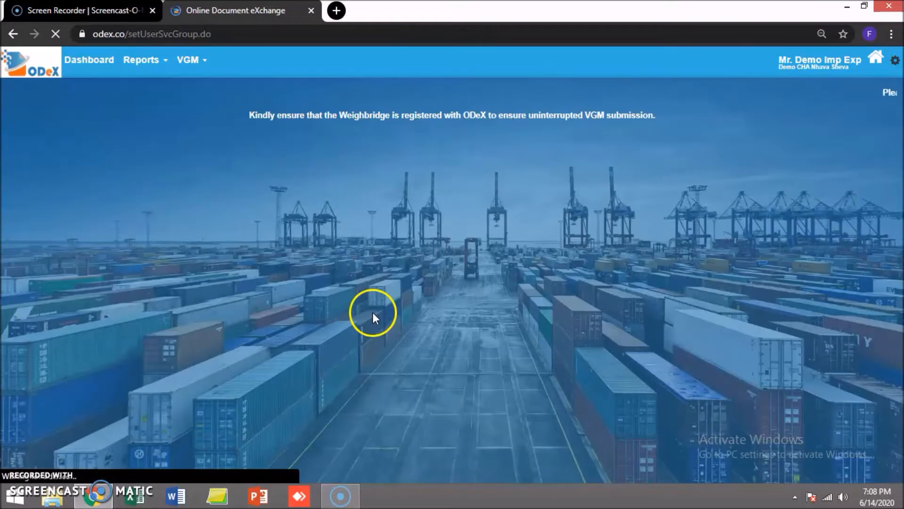
{"action": "left_click", "coordinate": [190, 60]}
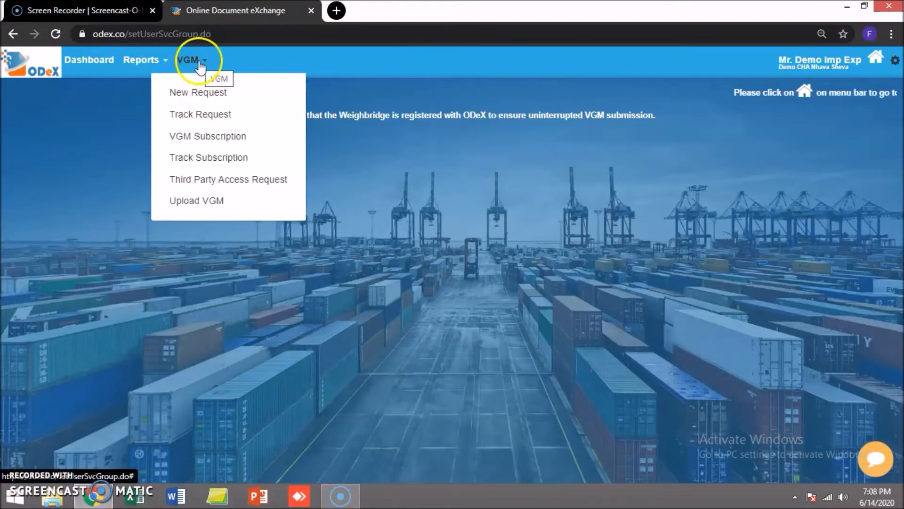
Step: Start a new eVGM request and review the form, including the VGM Count of 388
{"action": "left_click", "coordinate": [208, 95]}
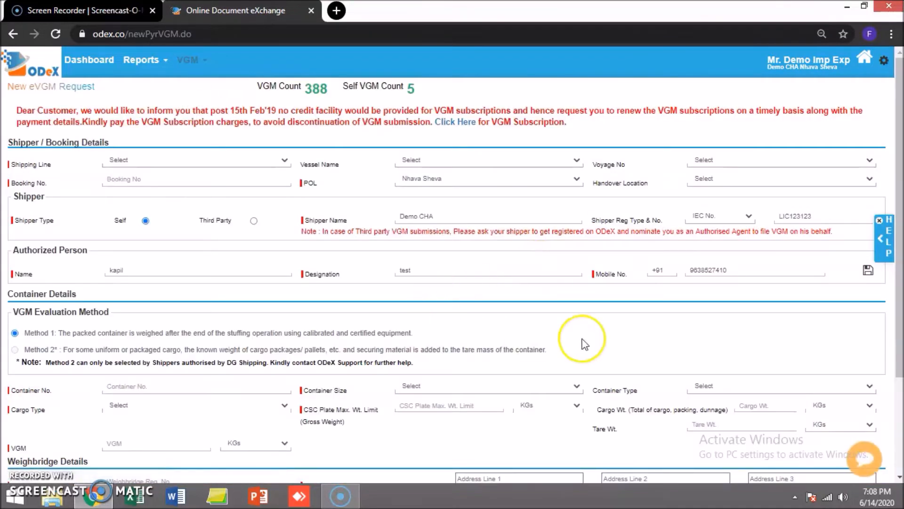
{"action": "scroll", "coordinate": [618, 341], "scroll_direction": "down", "scroll_amount": 1}
{"action": "scroll", "coordinate": [617, 339], "scroll_direction": "down", "scroll_amount": 3}
{"action": "scroll", "coordinate": [609, 338], "scroll_direction": "up", "scroll_amount": 4}
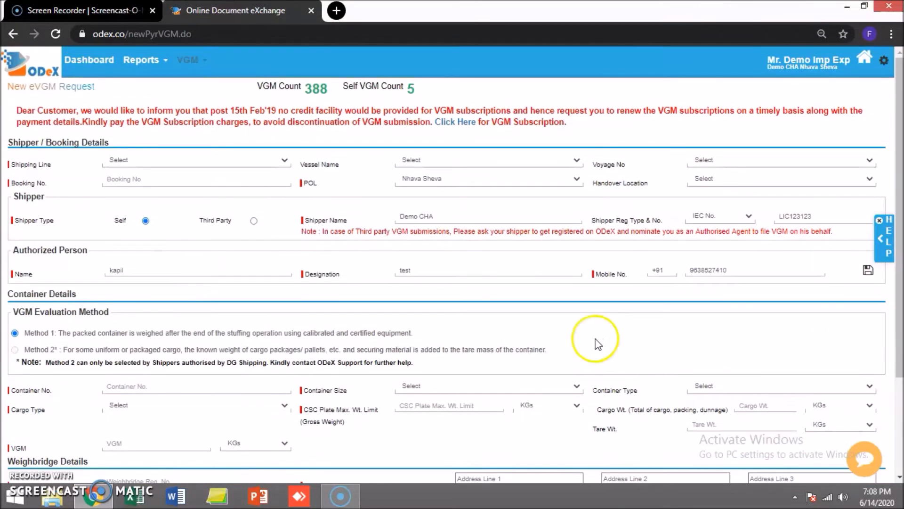
{"action": "scroll", "coordinate": [480, 269], "scroll_direction": "down", "scroll_amount": 3}
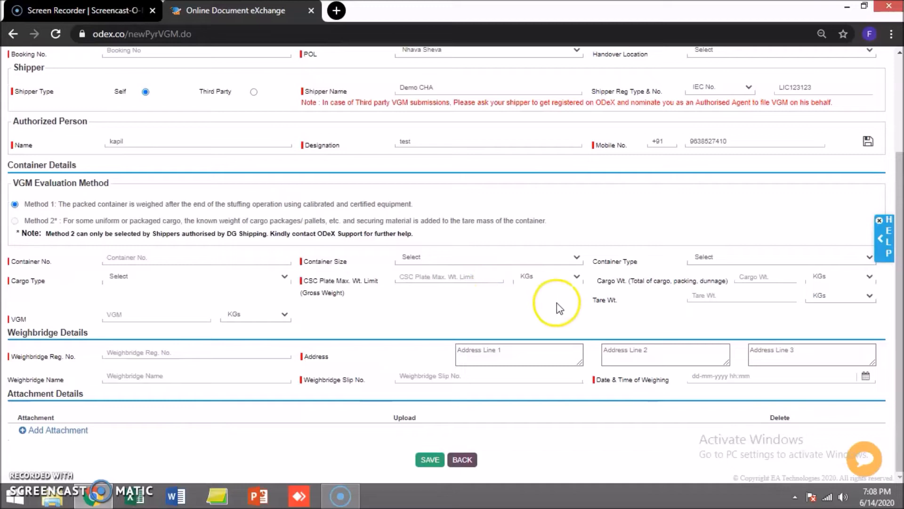
{"action": "scroll", "coordinate": [505, 310], "scroll_direction": "up", "scroll_amount": 3}
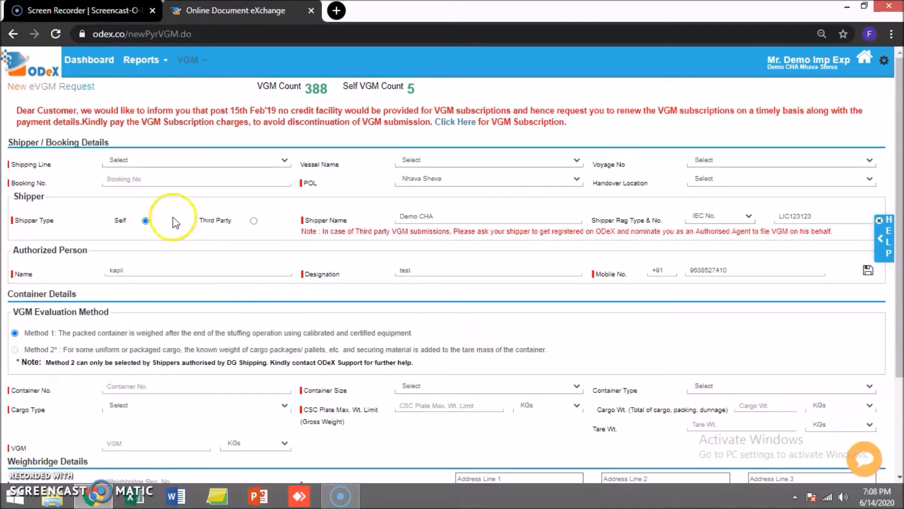
{"action": "triple_click", "coordinate": [11, 167]}
{"action": "left_click", "coordinate": [10, 168]}
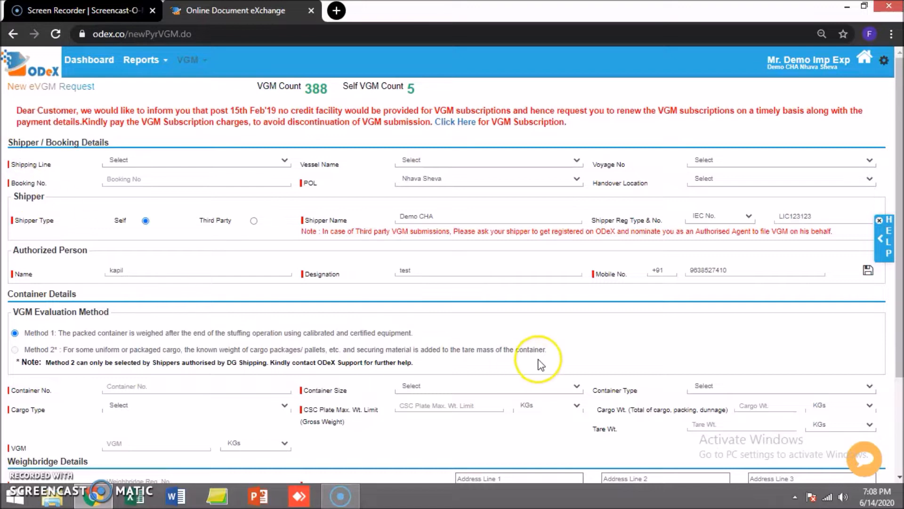
{"action": "scroll", "coordinate": [586, 396], "scroll_direction": "down", "scroll_amount": 3}
{"action": "scroll", "coordinate": [591, 400], "scroll_direction": "up", "scroll_amount": 3}
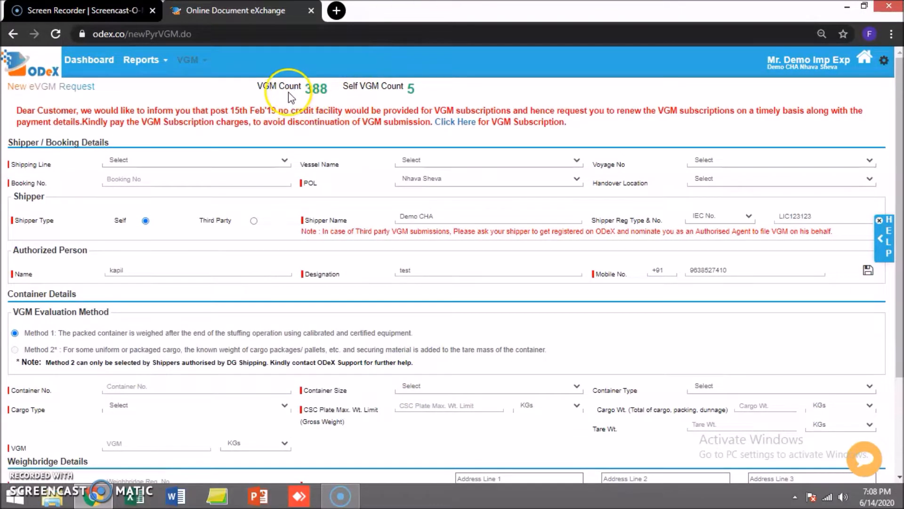
{"action": "double_click", "coordinate": [316, 89]}
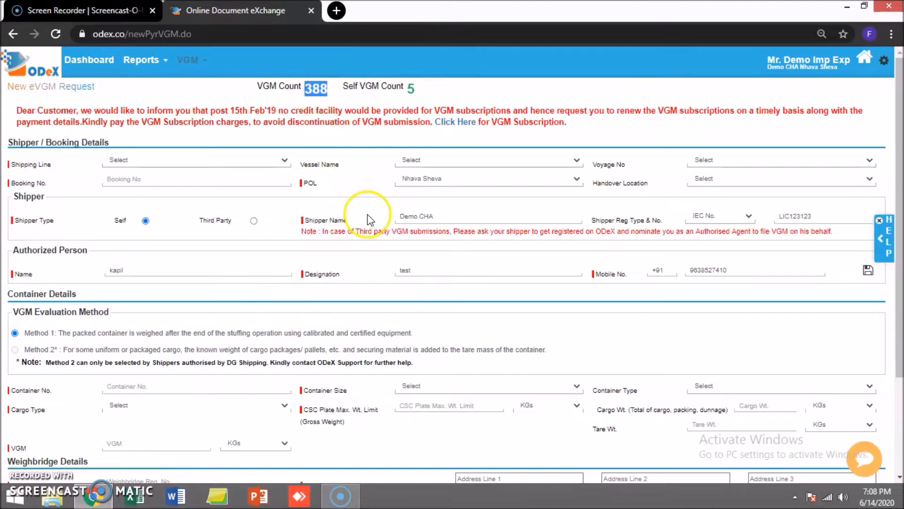
Step: Select EA_LINER LTD as the Shipping Line and enter the booking number
{"action": "left_click", "coordinate": [170, 160]}
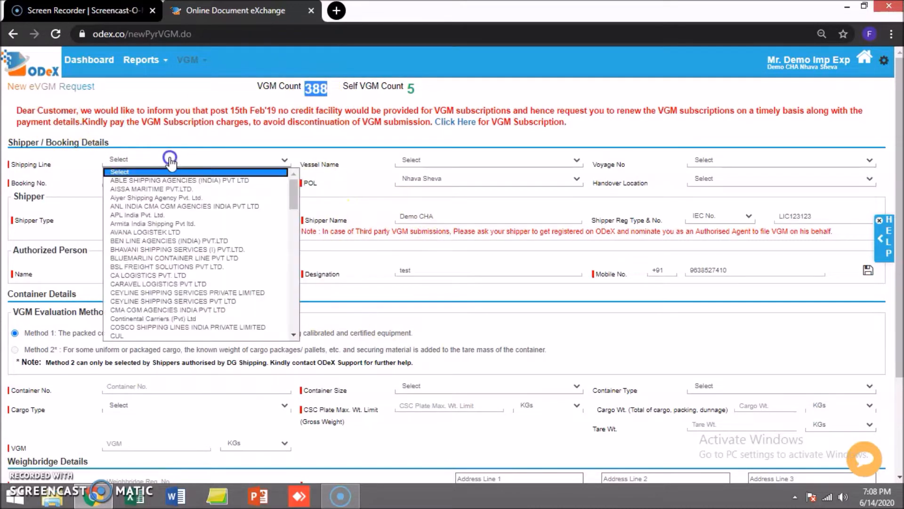
{"action": "key", "text": "e"}
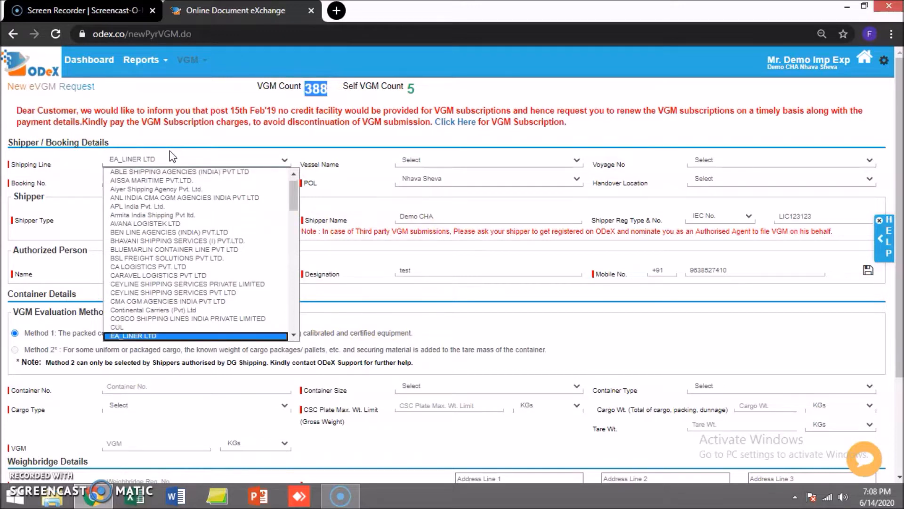
{"action": "key", "text": "Return"}
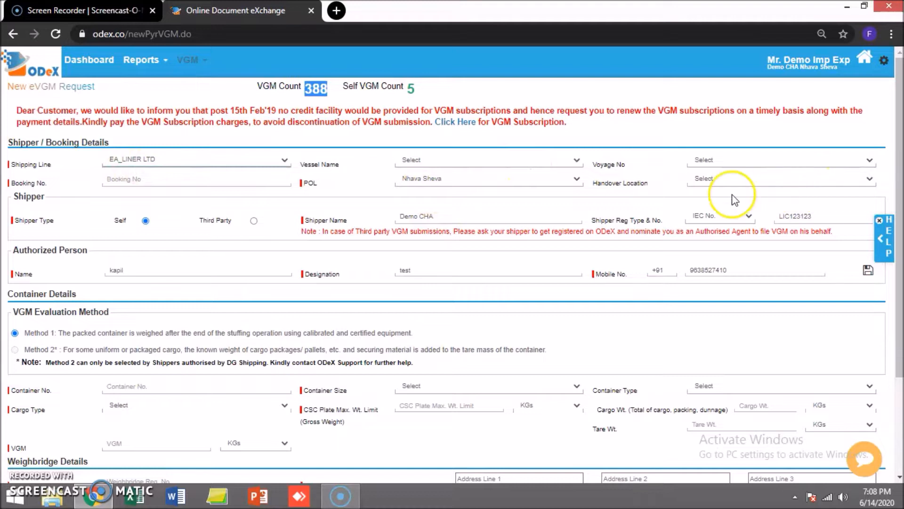
{"action": "left_click", "coordinate": [149, 181]}
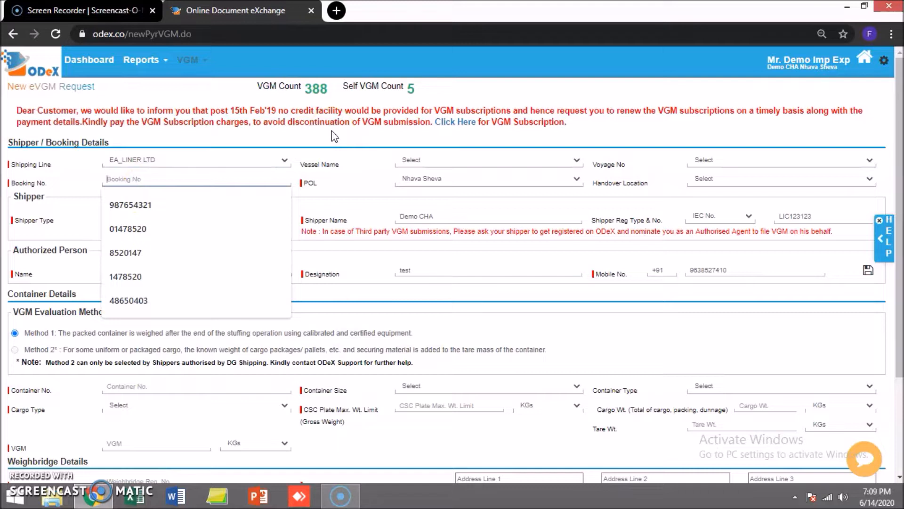
{"action": "type", "text": "99303082"}
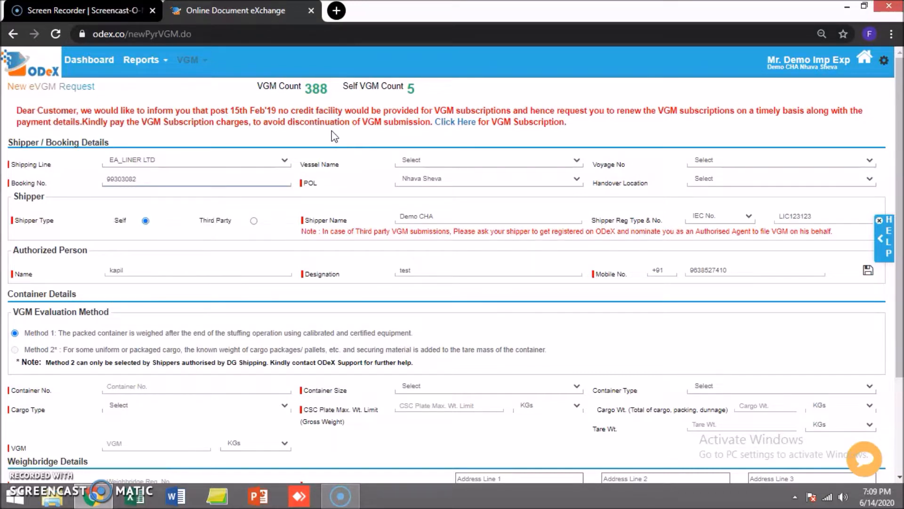
{"action": "key", "text": "Tab"}
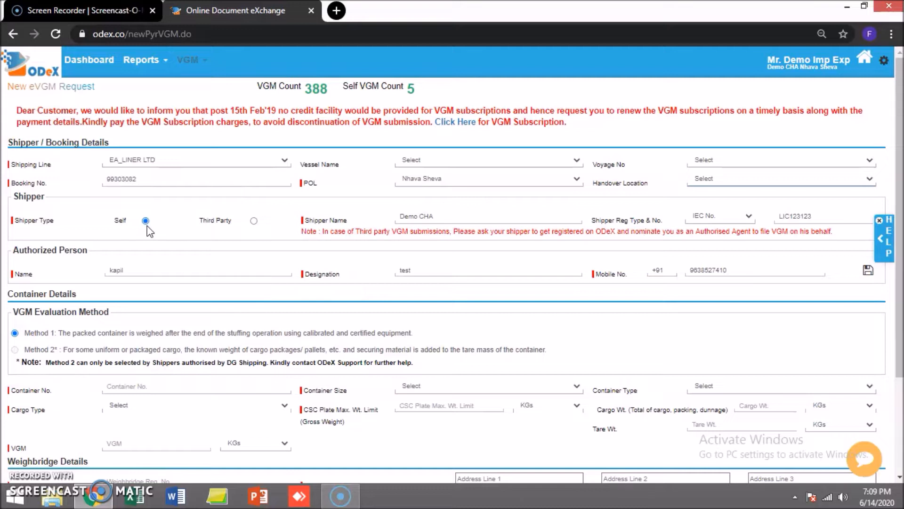
Step: Make the shipper a Third Party and fill in XYZ Pvt Ltd as its name
{"action": "left_click", "coordinate": [253, 220]}
{"action": "left_click", "coordinate": [293, 241]}
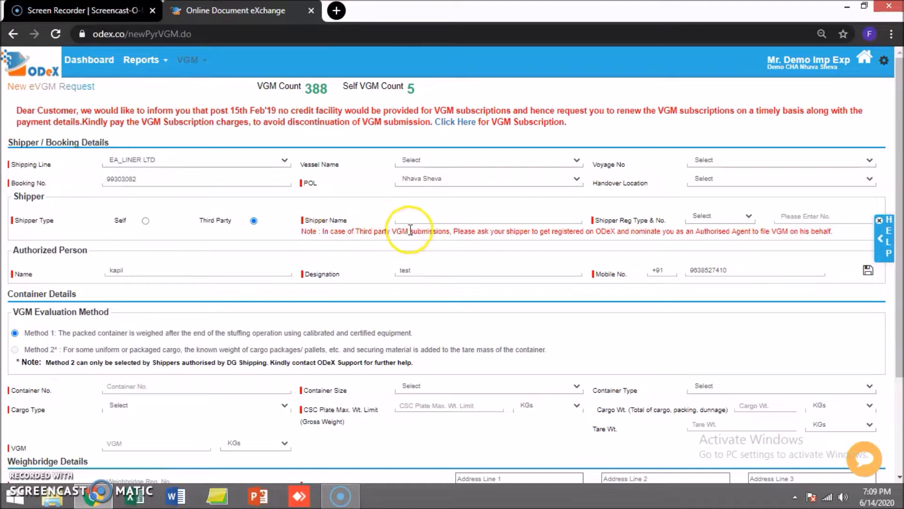
{"action": "left_click", "coordinate": [423, 215]}
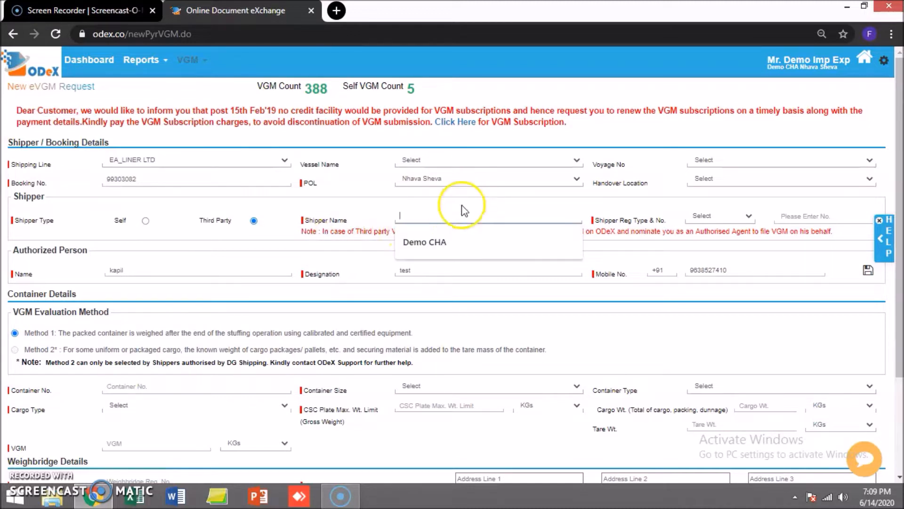
{"action": "type", "text": "Re"}
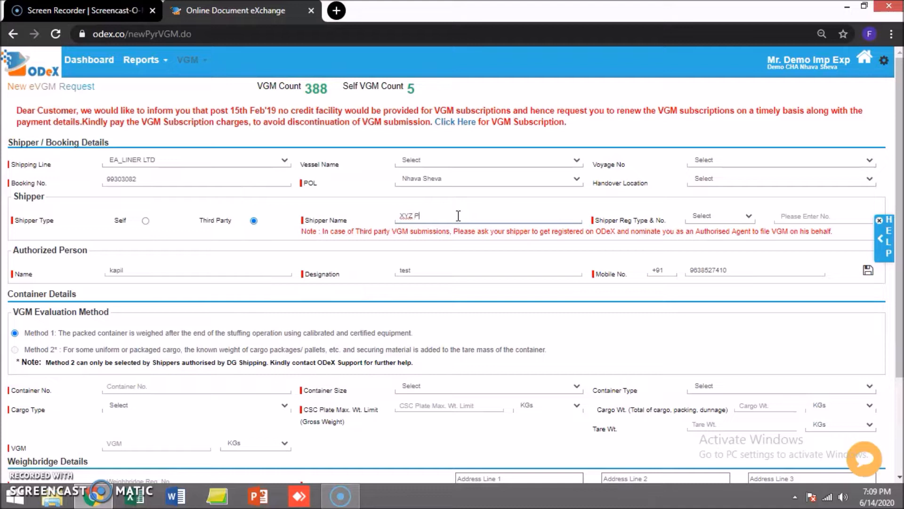
{"action": "type", "text": "d"}
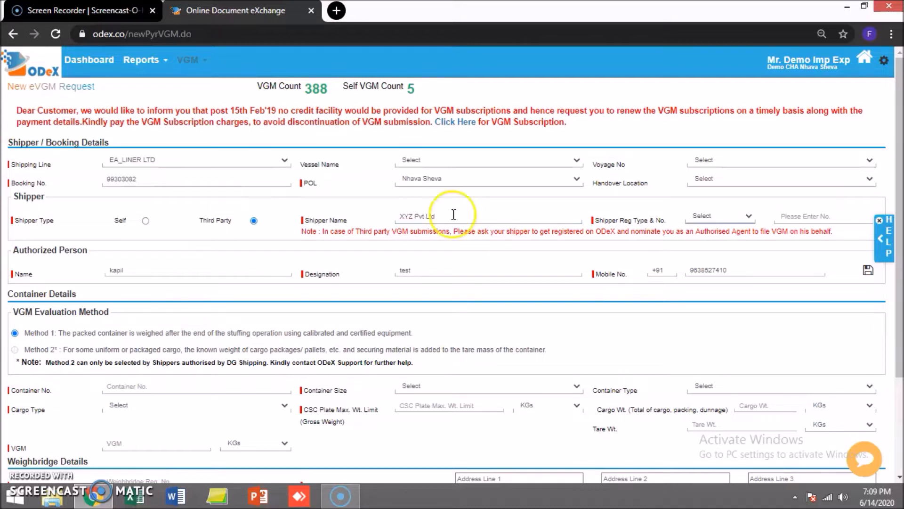
Step: Keep IEC No. as the shipper registration type and enter the registration number
{"action": "left_click", "coordinate": [713, 217]}
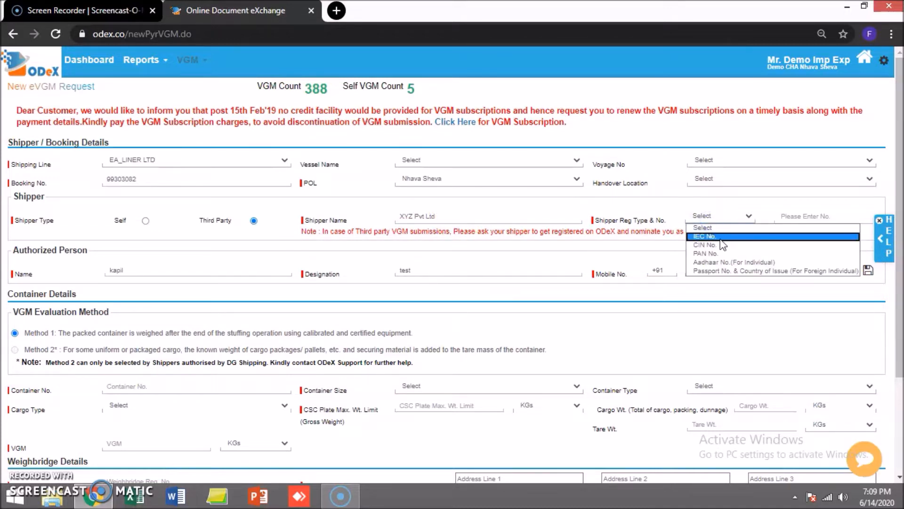
{"action": "left_click", "coordinate": [722, 237]}
{"action": "left_click", "coordinate": [715, 215]}
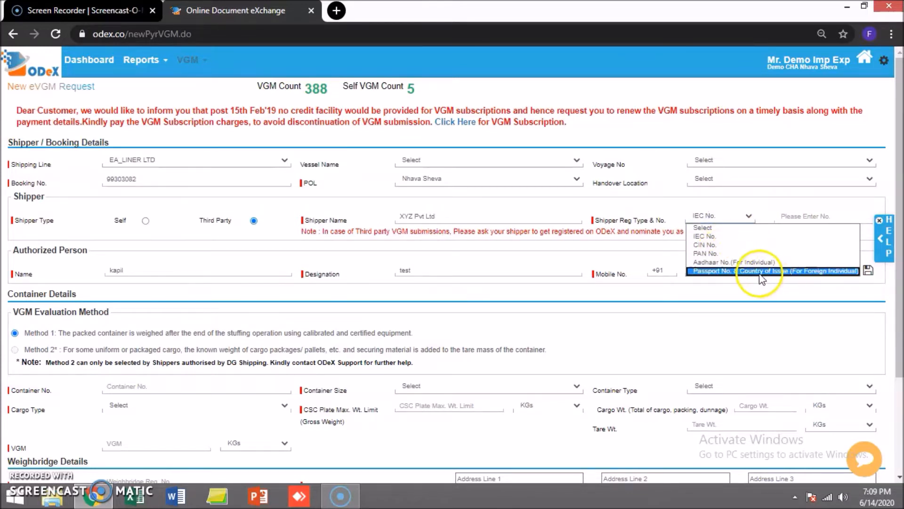
{"action": "left_click", "coordinate": [756, 236]}
{"action": "left_click", "coordinate": [800, 217]}
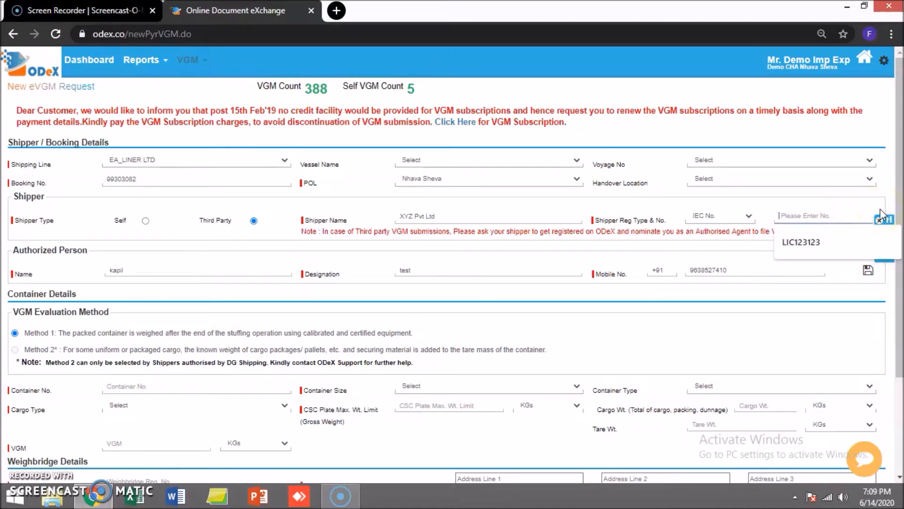
{"action": "type", "text": "123456789"}
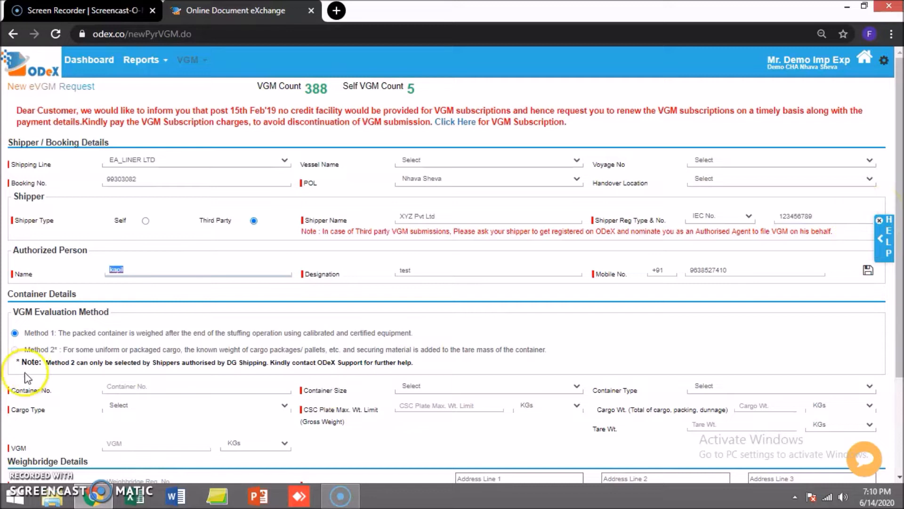
{"action": "left_click", "coordinate": [115, 290]}
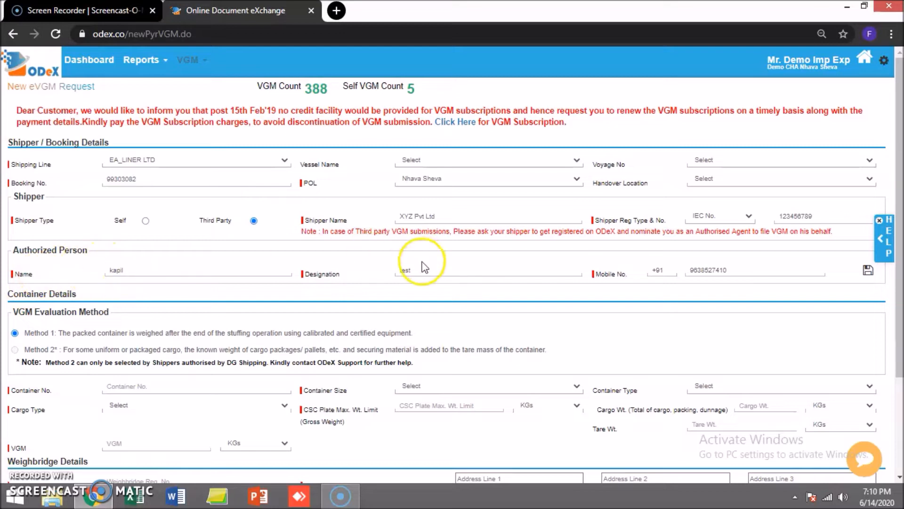
{"action": "double_click", "coordinate": [411, 272]}
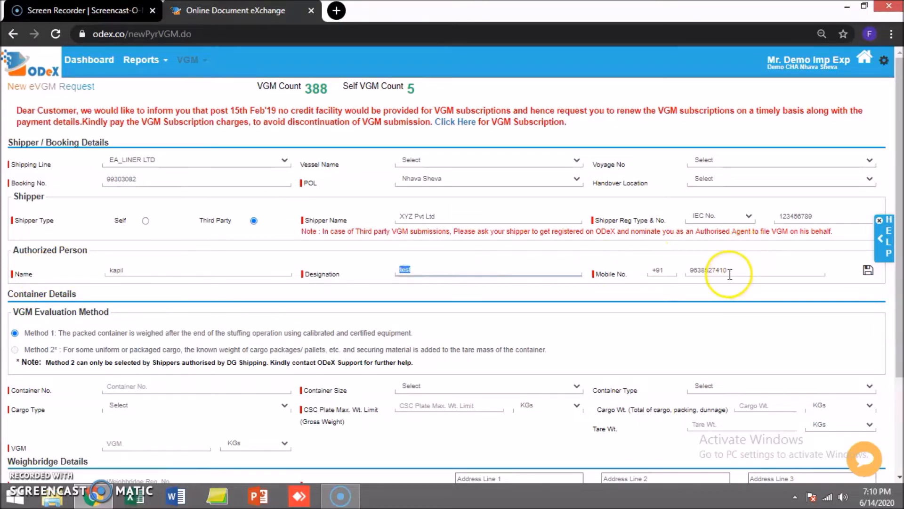
{"action": "scroll", "coordinate": [683, 285], "scroll_direction": "down", "scroll_amount": 3}
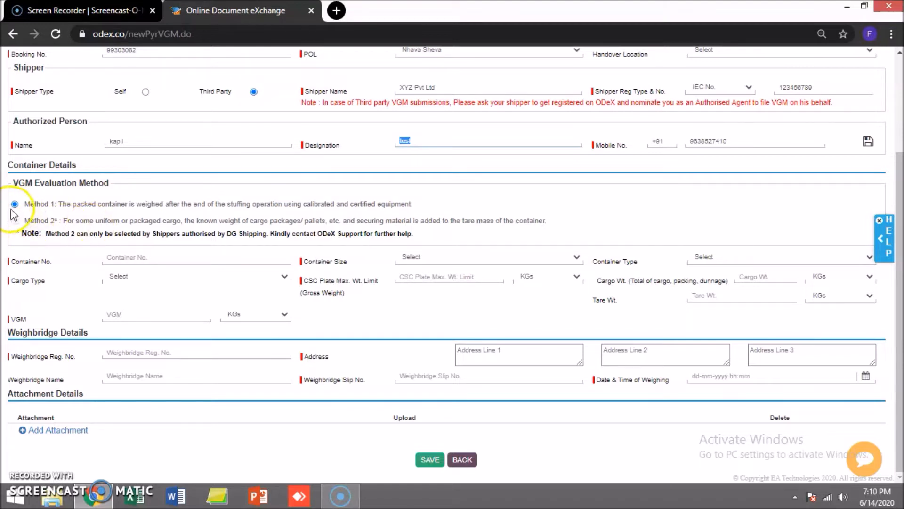
Step: Enter container ABCU1234567 as a 20Ft General Purpose Container
{"action": "left_click", "coordinate": [130, 257]}
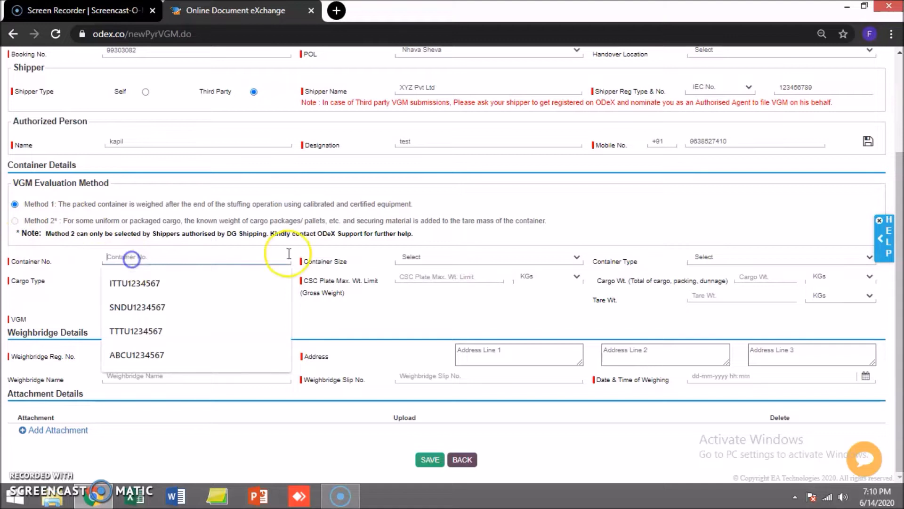
{"action": "type", "text": "AB"}
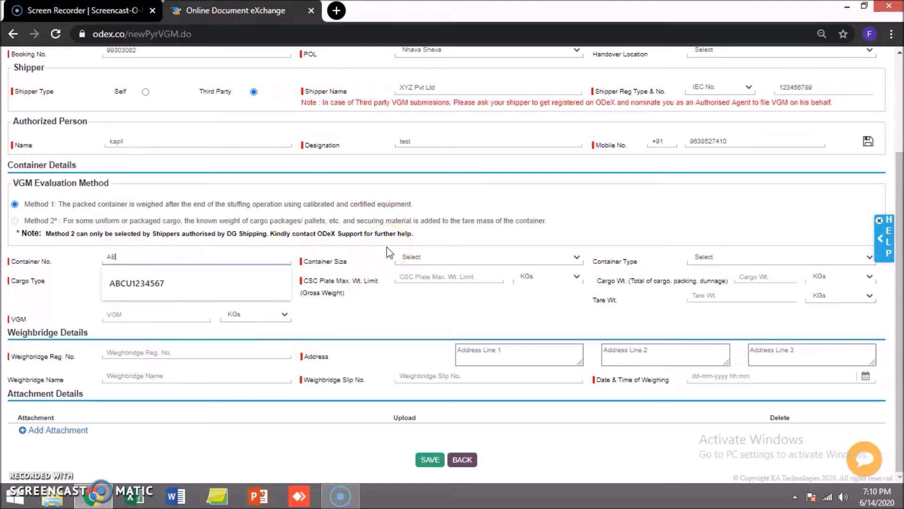
{"action": "type", "text": "CU1234567"}
{"action": "key", "text": "Tab"}
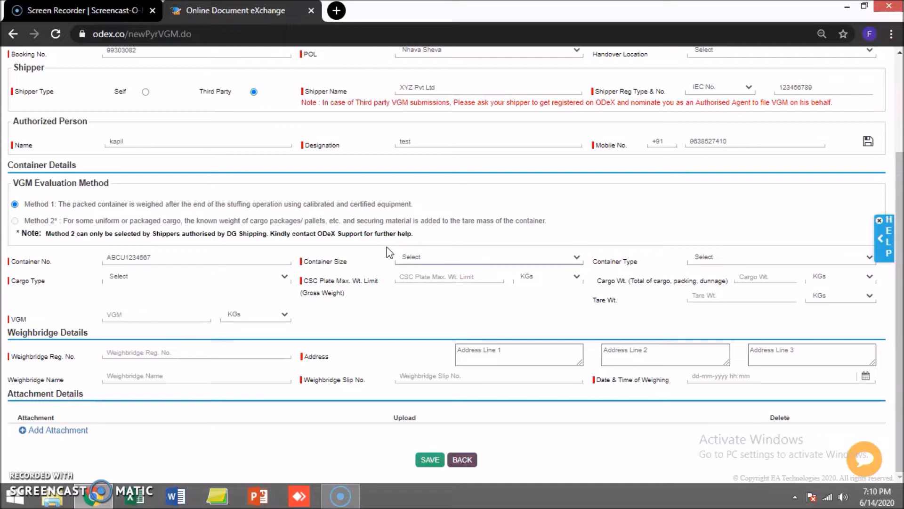
{"action": "left_click", "coordinate": [446, 257]}
{"action": "left_click", "coordinate": [437, 282]}
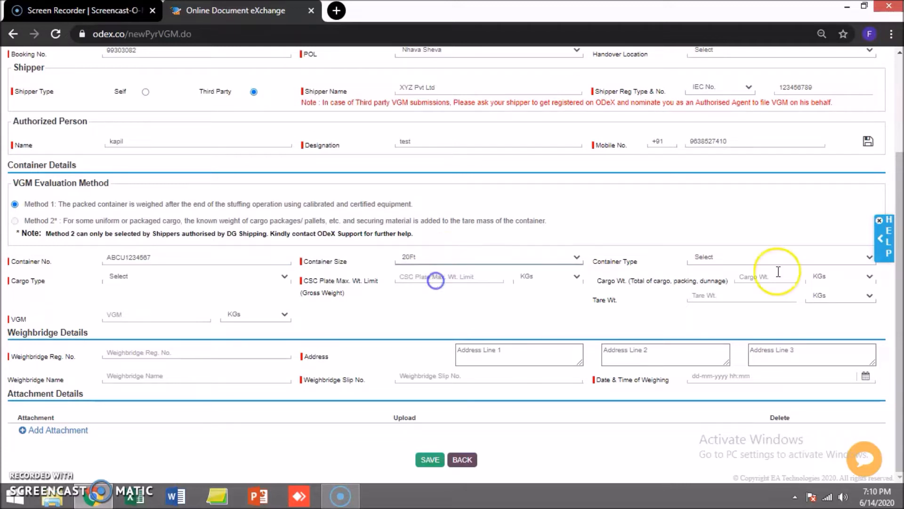
{"action": "left_click", "coordinate": [755, 258]}
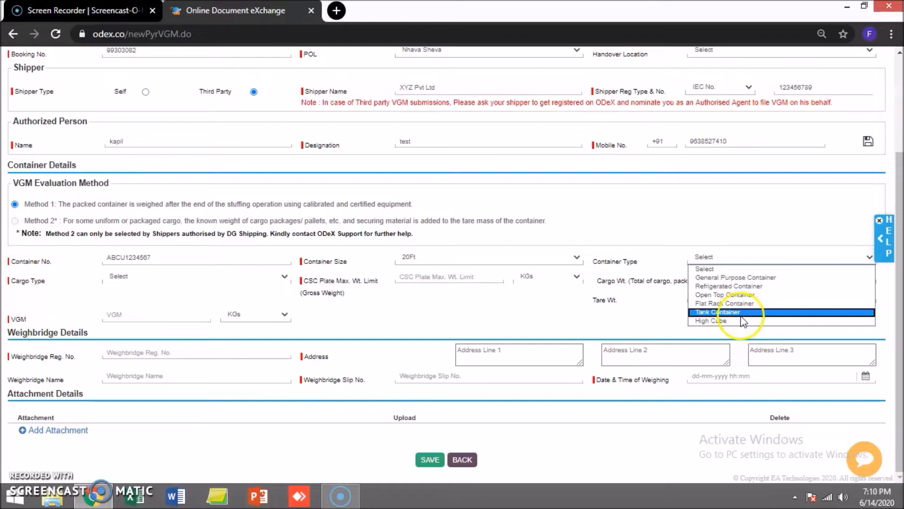
{"action": "left_click", "coordinate": [739, 278]}
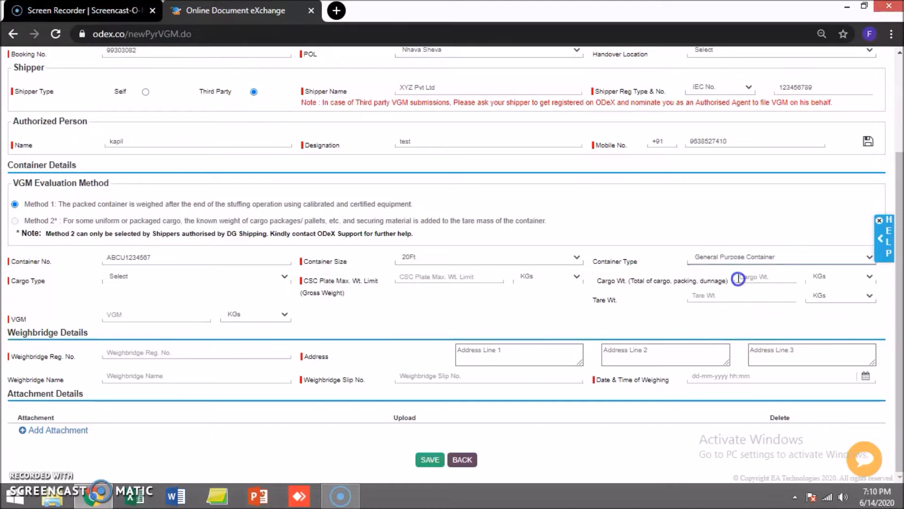
Step: Set cargo type GEN and a CSC plate limit of 25000 KGs
{"action": "left_click", "coordinate": [158, 282]}
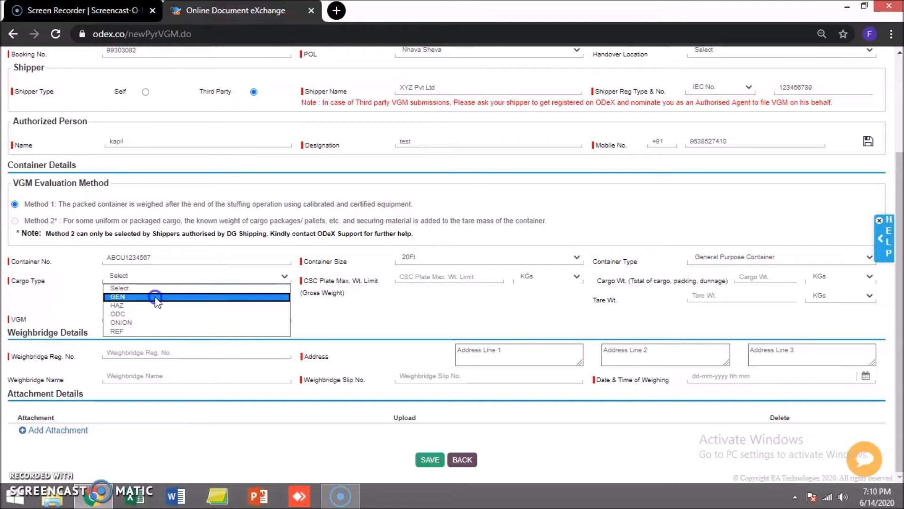
{"action": "left_click", "coordinate": [158, 297]}
{"action": "left_click", "coordinate": [450, 281]}
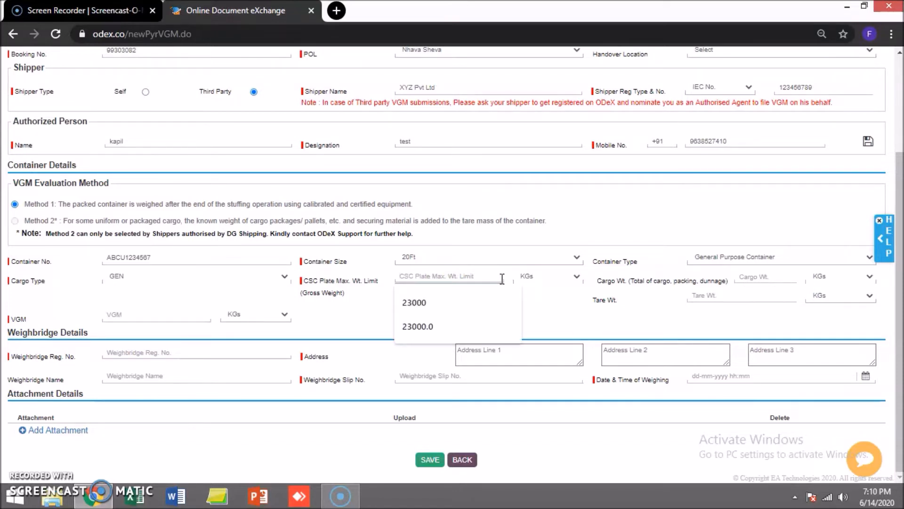
{"action": "type", "text": "25000"}
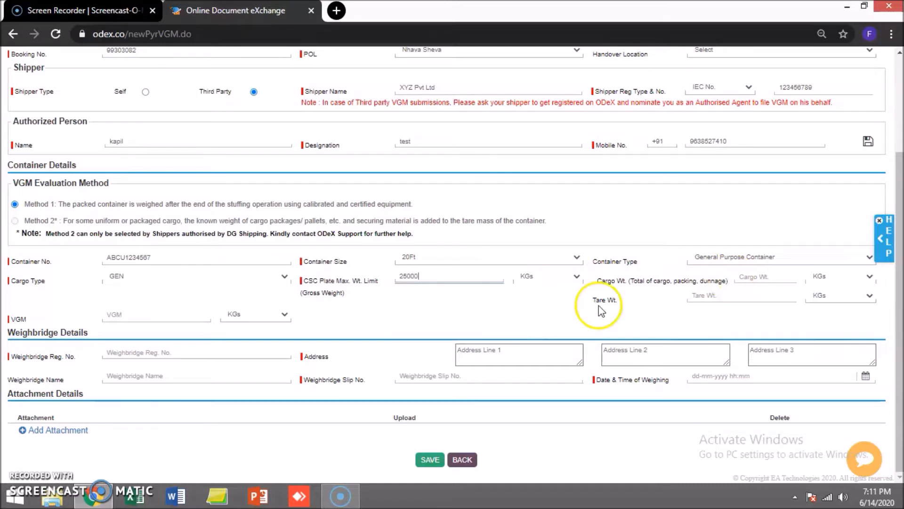
{"action": "left_click", "coordinate": [117, 312]}
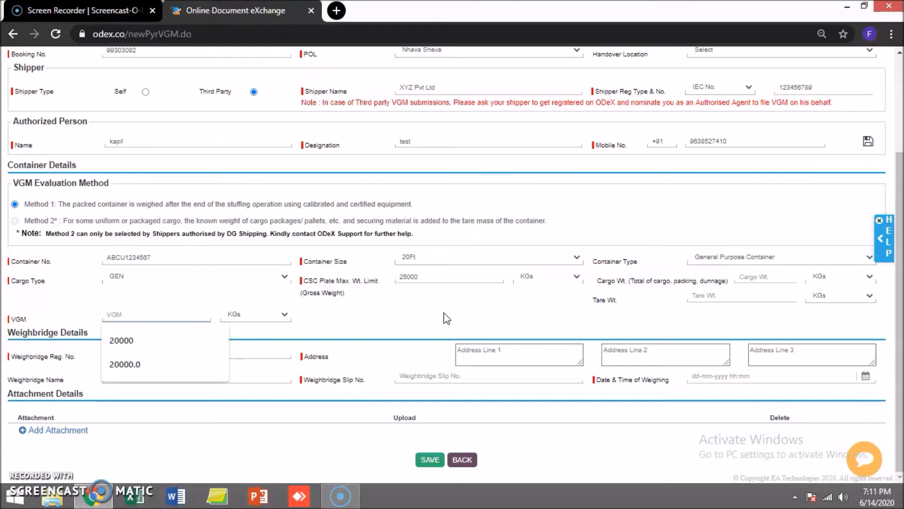
Step: Record a VGM of 20000 KGs for the container
{"action": "type", "text": "20000"}
{"action": "key", "text": "Tab"}
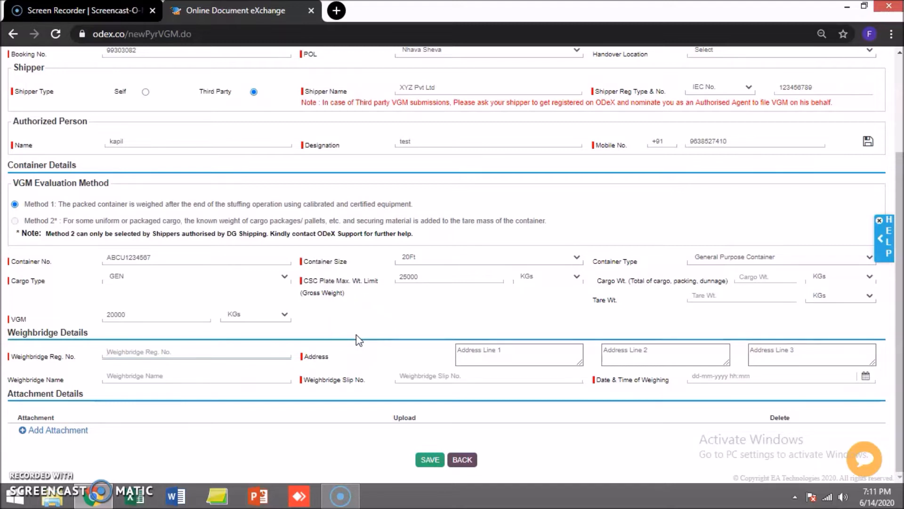
{"action": "left_click", "coordinate": [167, 259]}
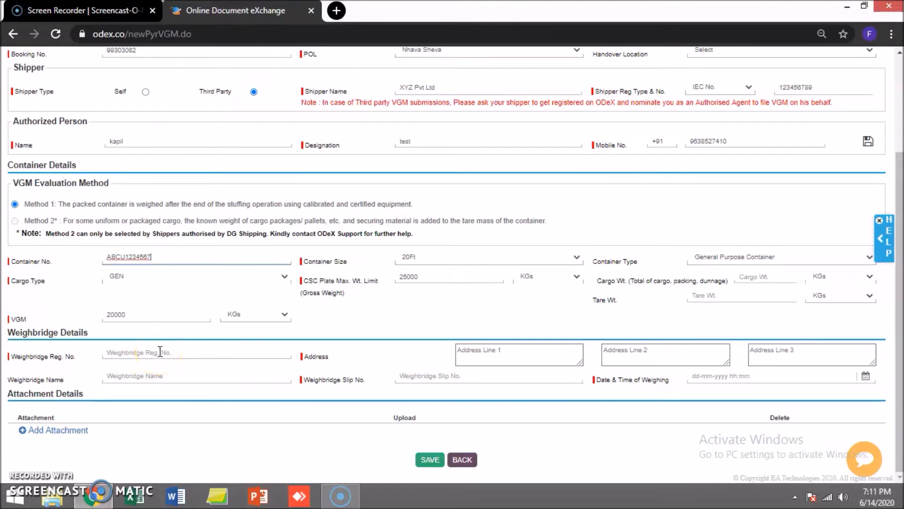
Step: Open the odex.co e-VGM Services page in a new tab, then return to the request form
{"action": "left_click", "coordinate": [337, 11]}
{"action": "left_click", "coordinate": [412, 33]}
{"action": "type", "text": "odex.co"}
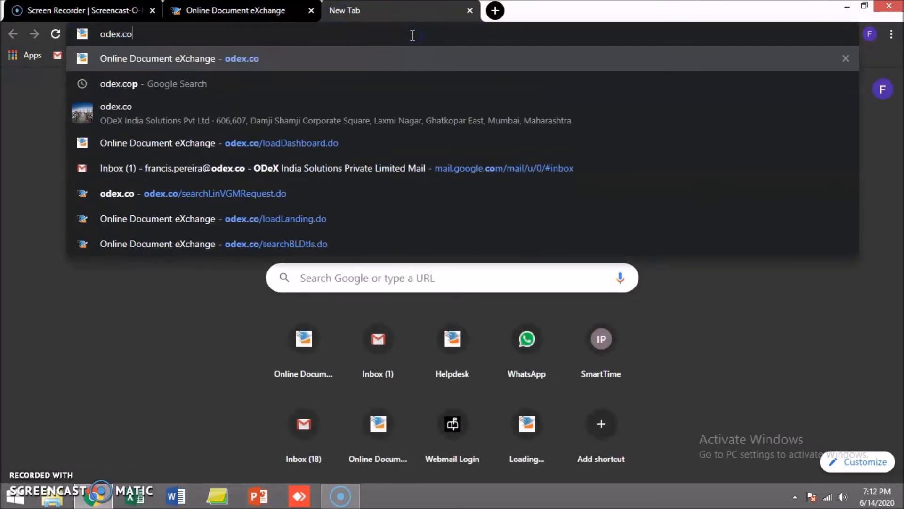
{"action": "key", "text": "Return"}
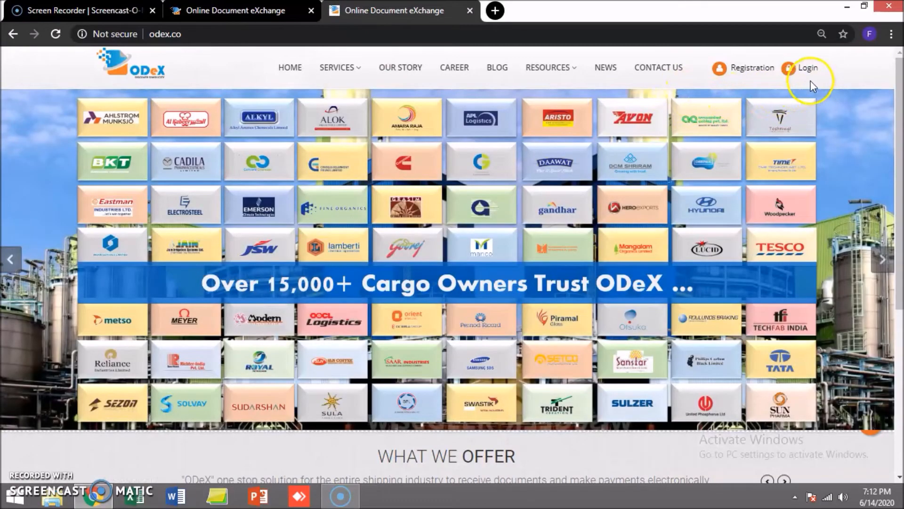
{"action": "scroll", "coordinate": [811, 205], "scroll_direction": "down", "scroll_amount": 6}
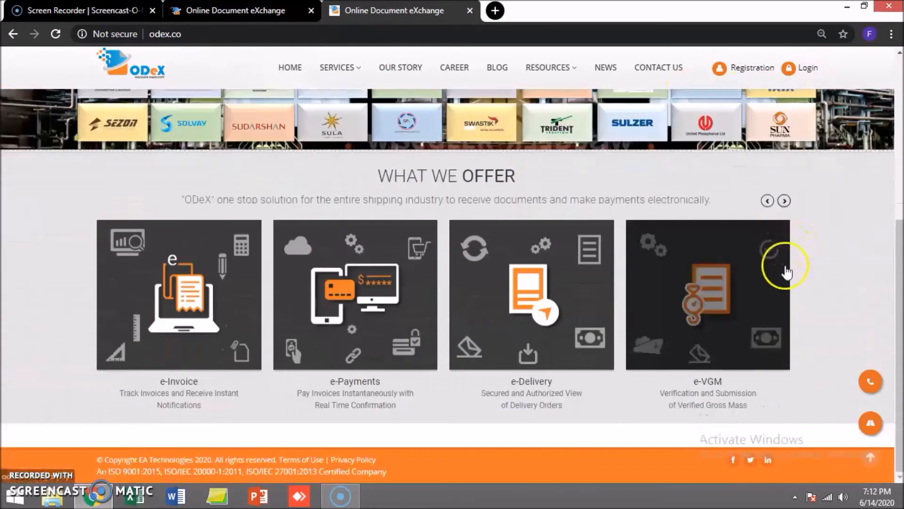
{"action": "left_click", "coordinate": [720, 400]}
{"action": "scroll", "coordinate": [696, 442], "scroll_direction": "down", "scroll_amount": 6}
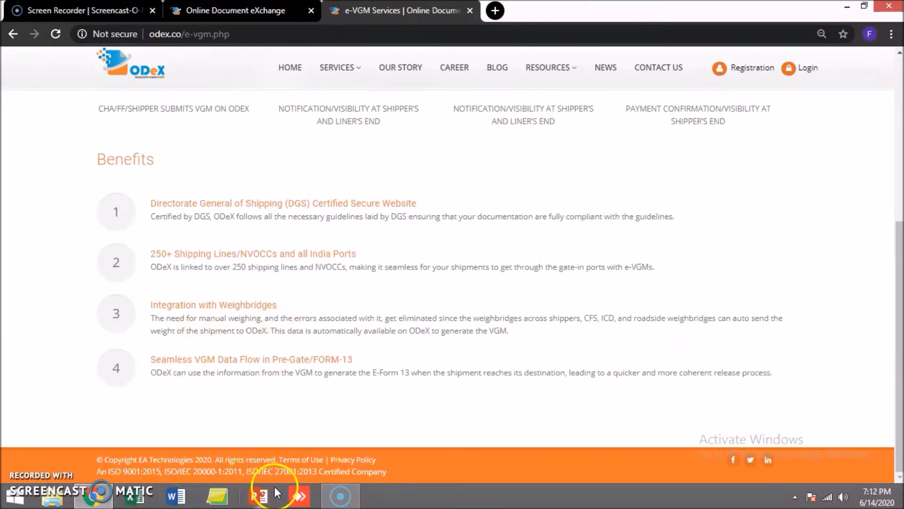
{"action": "key", "text": "ctrl+shift+Tab"}
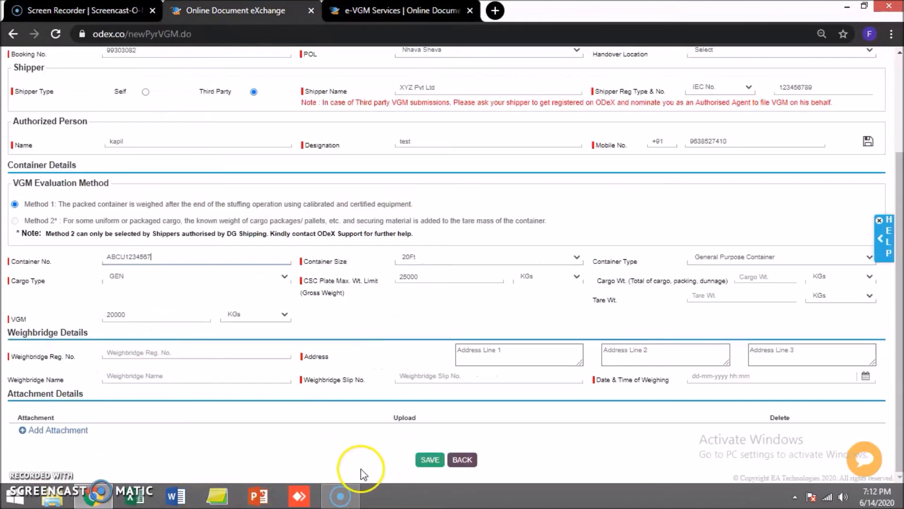
Step: Accept the suggested weighbridge registration number and fill the address lines with 'Test address'
{"action": "key", "text": "Tab"}
{"action": "key", "text": "Tab"}
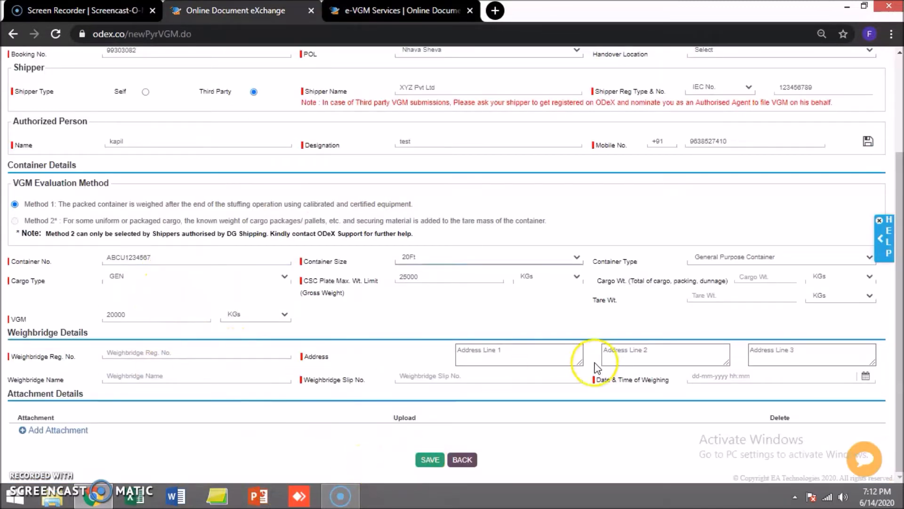
{"action": "left_click", "coordinate": [133, 352]}
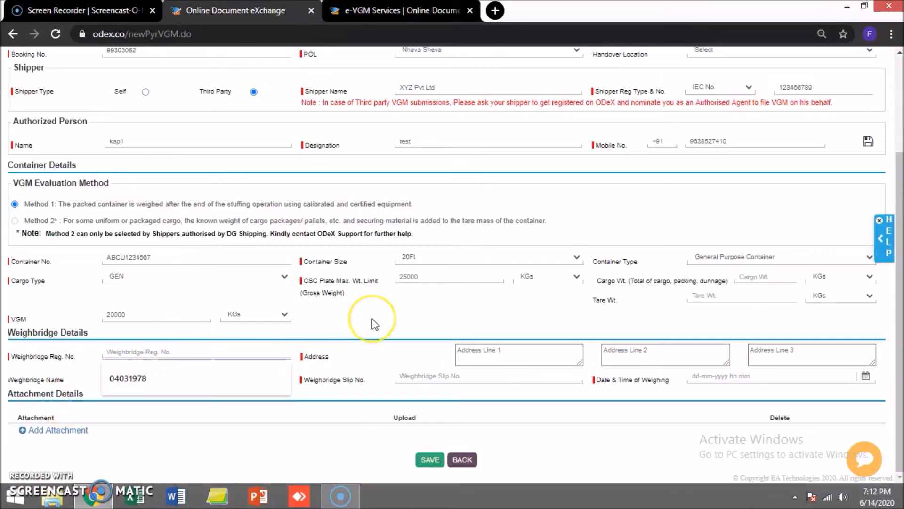
{"action": "key", "text": "Down"}
{"action": "key", "text": "Return"}
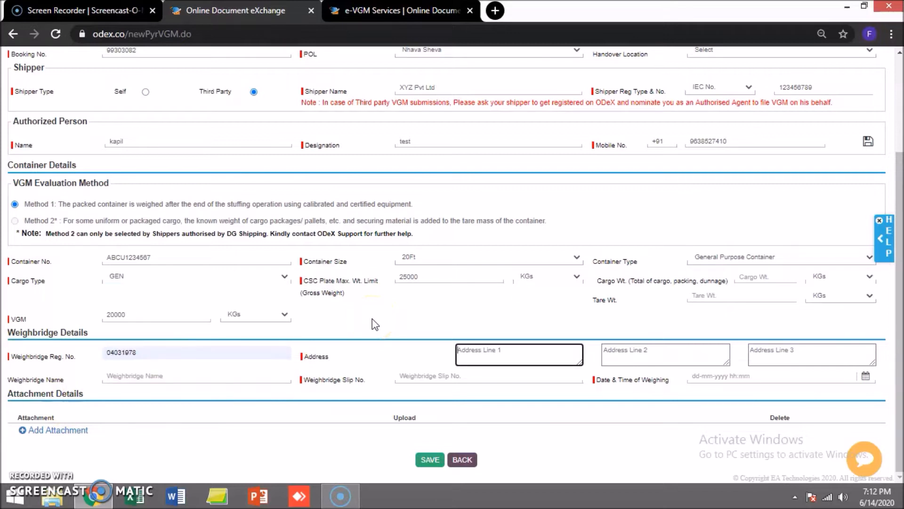
{"action": "left_click", "coordinate": [508, 348]}
{"action": "type", "text": "Test"}
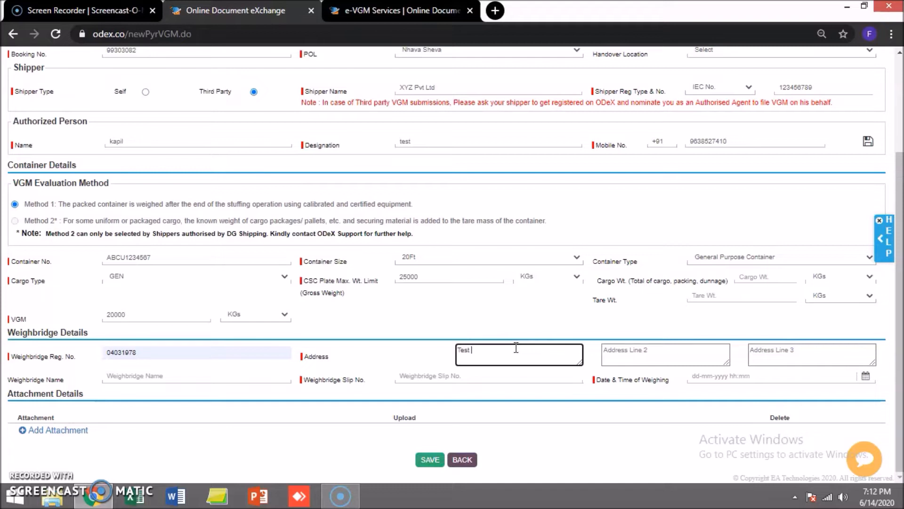
{"action": "type", "text": " address"}
{"action": "key", "text": "Tab"}
{"action": "type", "text": "Test addre"}
{"action": "key", "text": "Tab"}
{"action": "type", "text": "T"}
Step: Enter weighbridge name POD Weighbridge and slip number 987654
{"action": "key", "text": "Tab"}
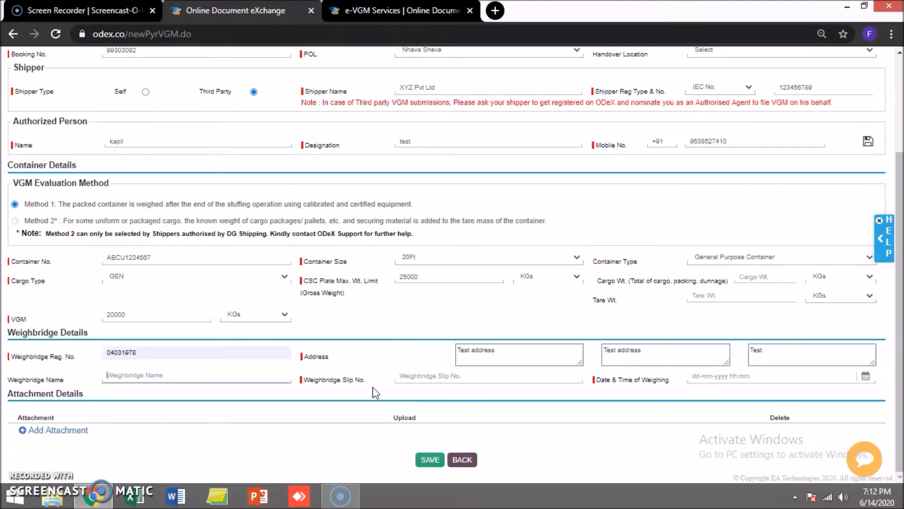
{"action": "type", "text": "POD Weighbridge"}
{"action": "key", "text": "Tab"}
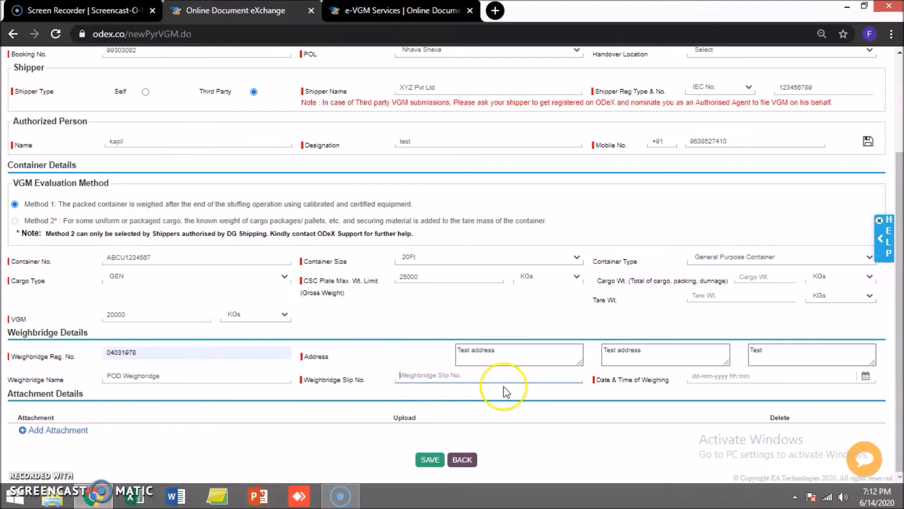
{"action": "type", "text": "987654"}
{"action": "key", "text": "Tab"}
{"action": "left_click", "coordinate": [716, 377]}
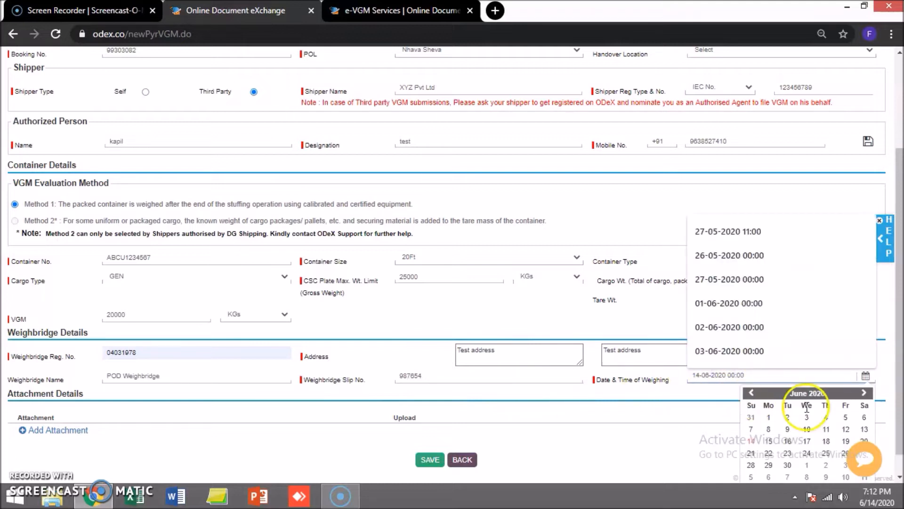
{"action": "scroll", "coordinate": [807, 408], "scroll_direction": "down", "scroll_amount": 1}
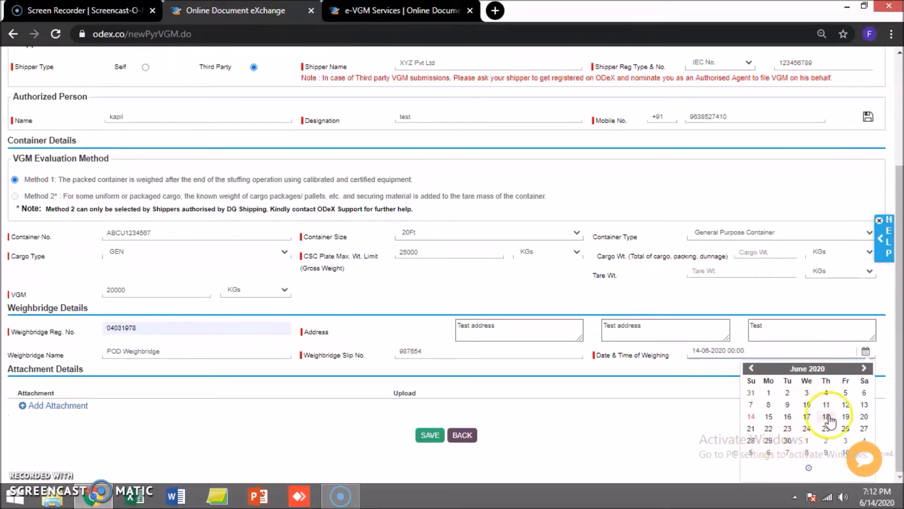
{"action": "left_click", "coordinate": [864, 404]}
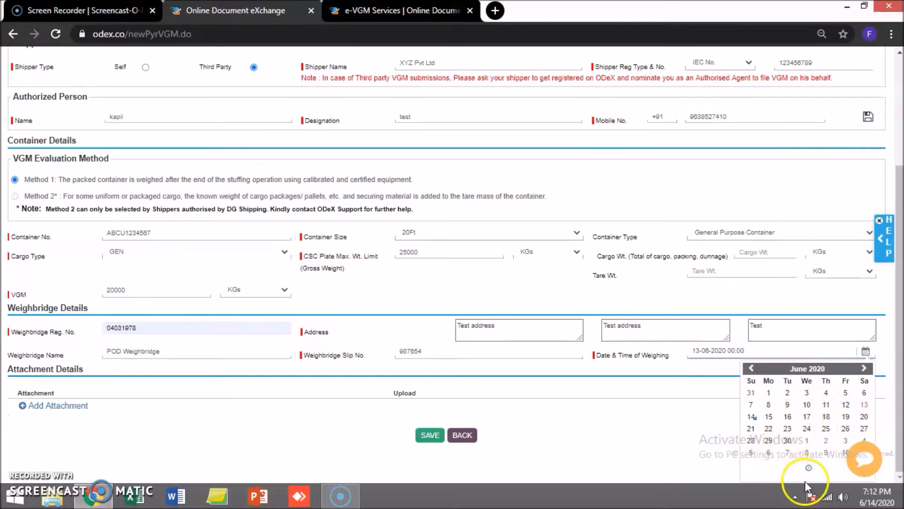
{"action": "left_click", "coordinate": [809, 467]}
{"action": "left_click", "coordinate": [766, 412]}
{"action": "left_click", "coordinate": [767, 412]}
{"action": "left_click", "coordinate": [767, 412]}
{"action": "left_click", "coordinate": [767, 412]}
{"action": "left_click", "coordinate": [767, 413]}
{"action": "left_click", "coordinate": [766, 412]}
{"action": "left_click", "coordinate": [766, 412]}
{"action": "left_click", "coordinate": [767, 413]}
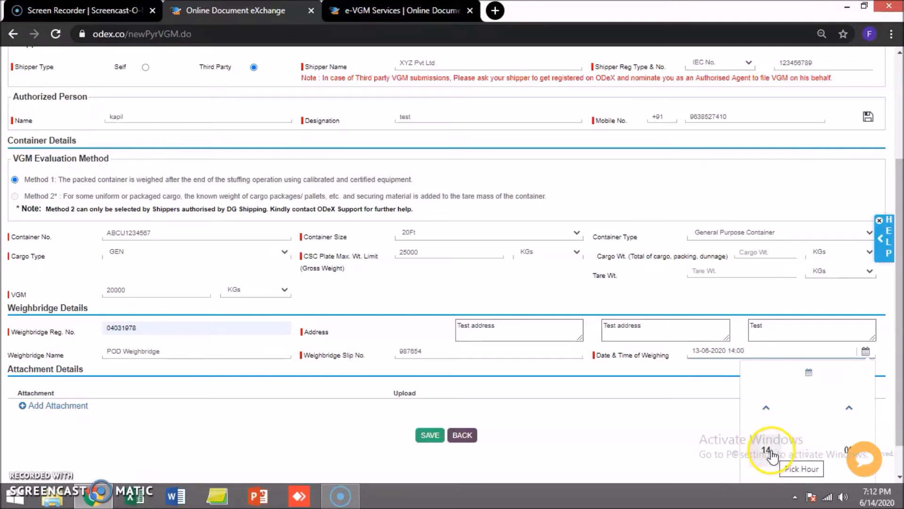
{"action": "left_click", "coordinate": [768, 452]}
{"action": "left_click", "coordinate": [697, 422]}
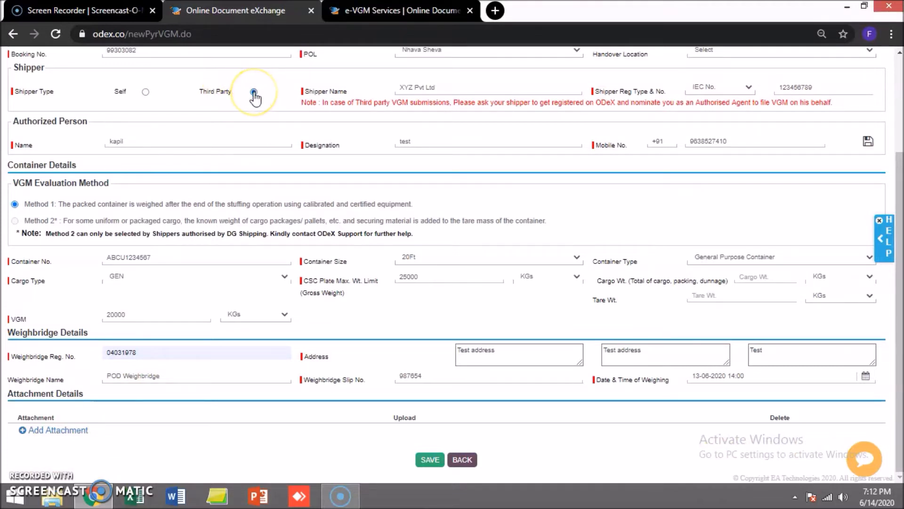
Step: Add an Authorization Letter by Shipper attachment row and browse for its file
{"action": "left_click", "coordinate": [75, 430]}
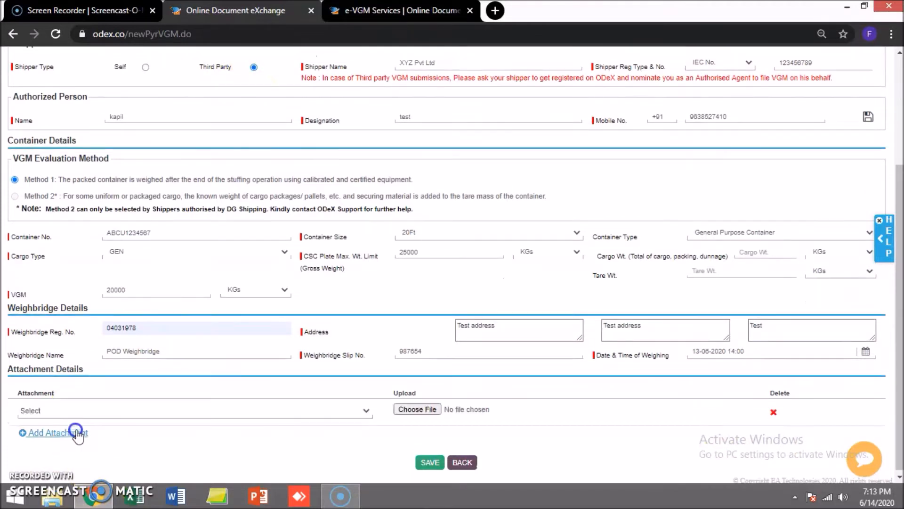
{"action": "left_click", "coordinate": [112, 412]}
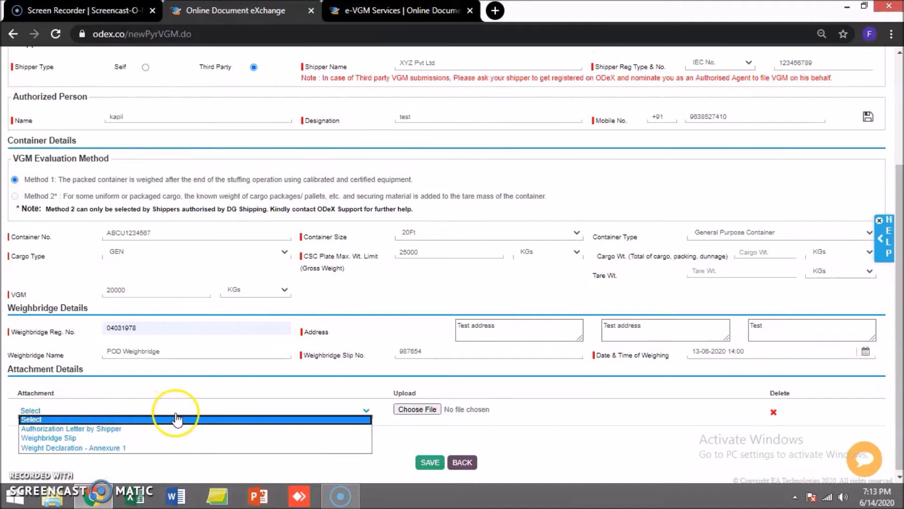
{"action": "left_click", "coordinate": [113, 430]}
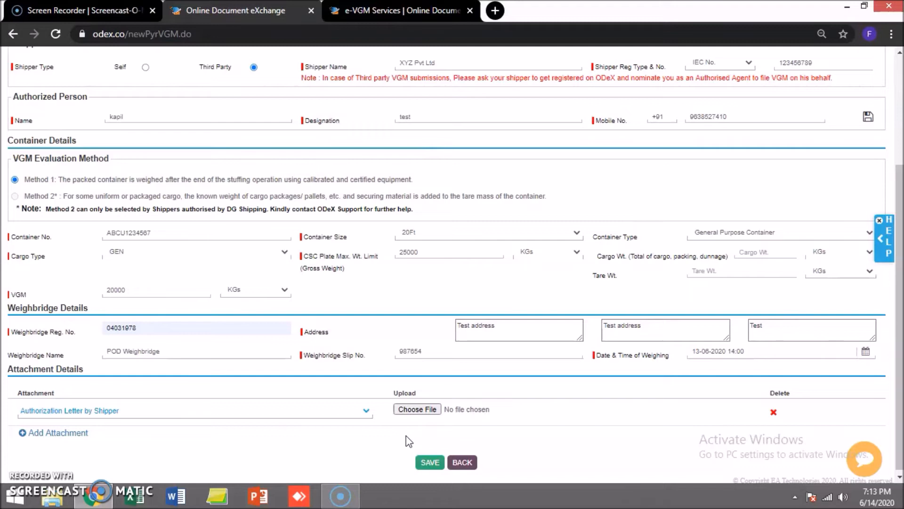
{"action": "left_click", "coordinate": [415, 409]}
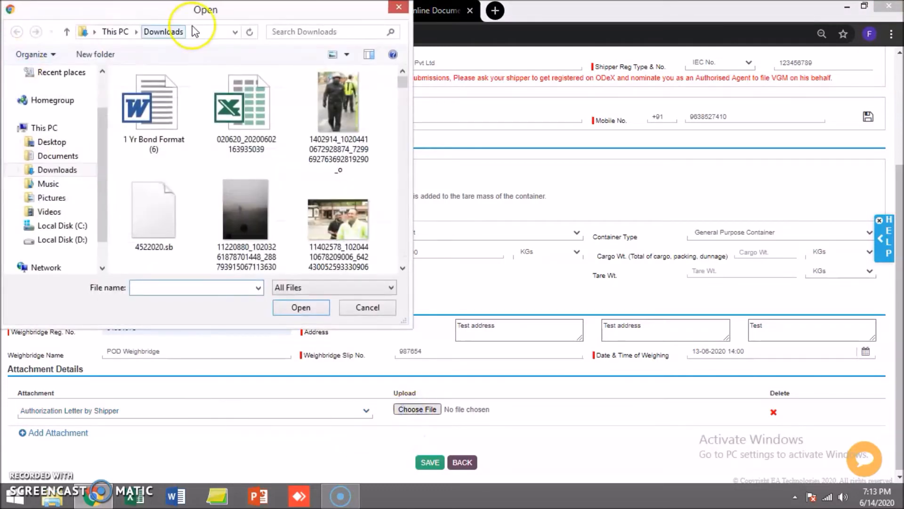
Step: Upload Form 13.pdf from Downloads as the Authorization Letter by Shipper
{"action": "left_click", "coordinate": [348, 56]}
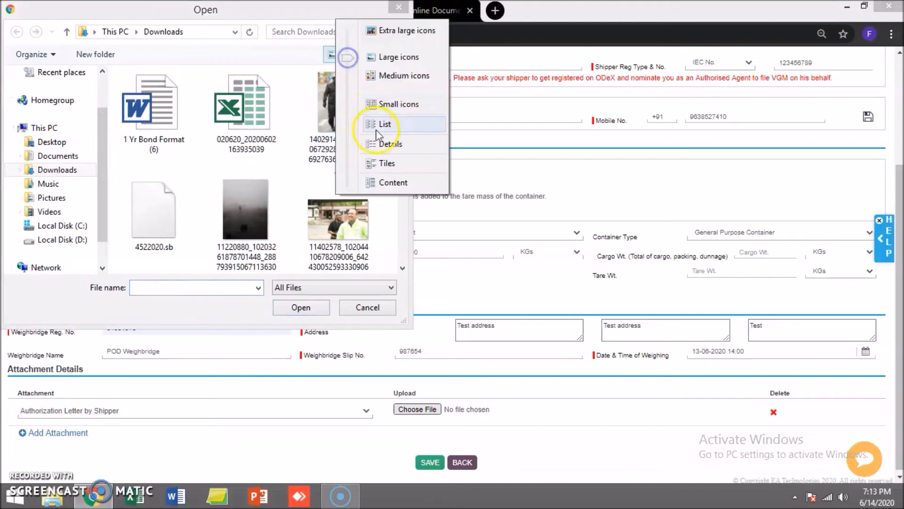
{"action": "left_click", "coordinate": [388, 141]}
{"action": "left_click", "coordinate": [165, 165]}
{"action": "key", "text": "d"}
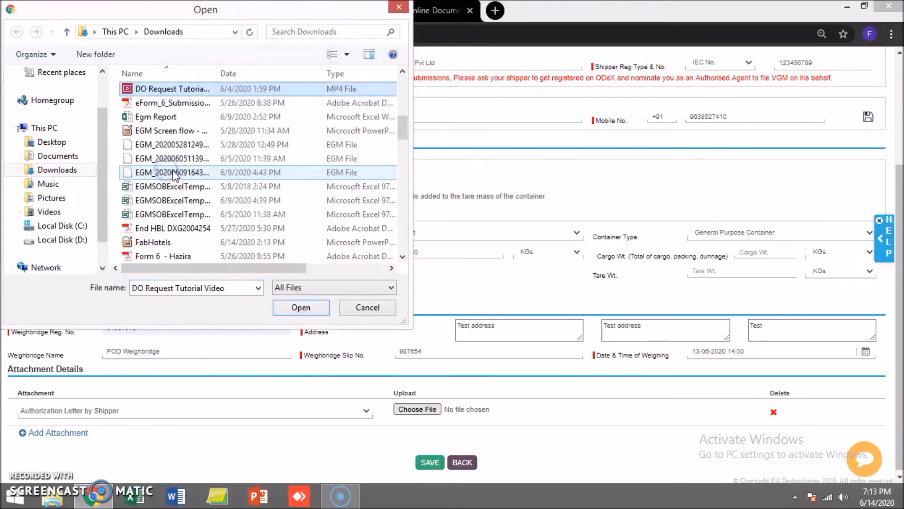
{"action": "key", "text": "f"}
{"action": "key", "text": "f"}
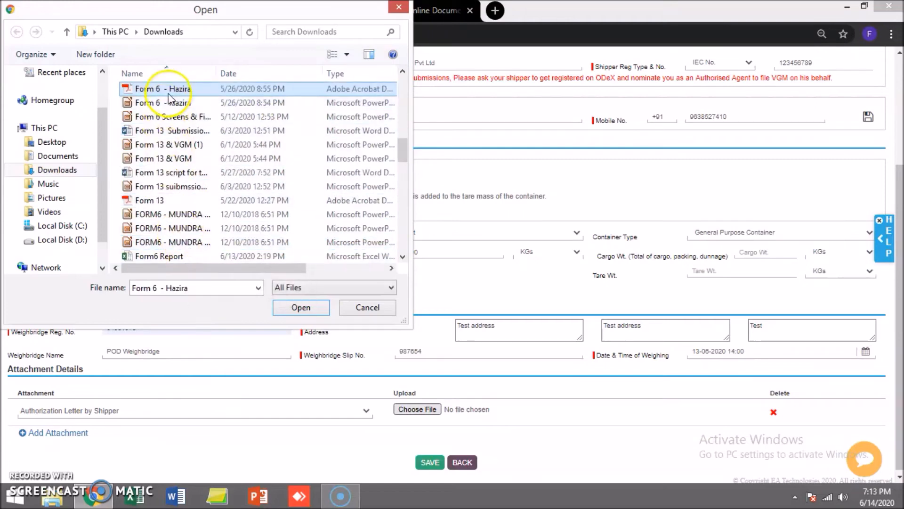
{"action": "double_click", "coordinate": [158, 200]}
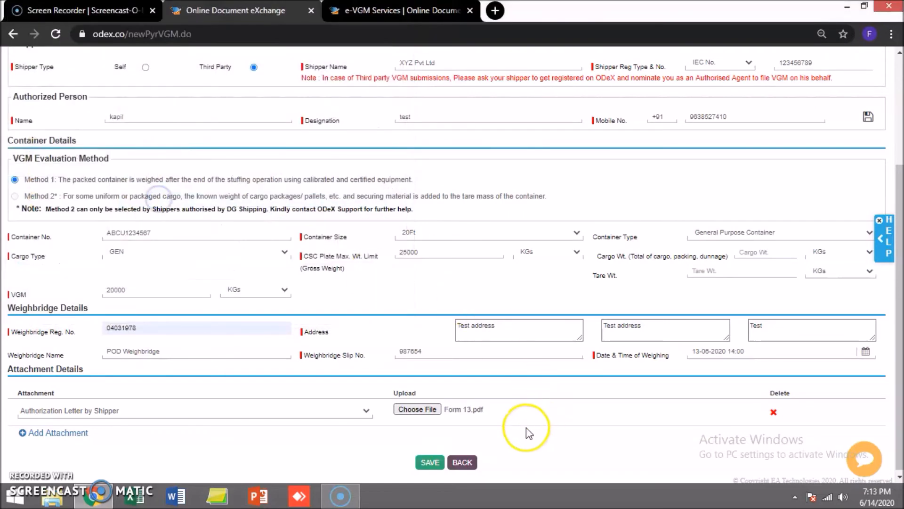
Step: Add a Weighbridge Slip attachment row, then cancel the file choice and delete that row
{"action": "left_click", "coordinate": [56, 433]}
{"action": "left_click", "coordinate": [145, 438]}
{"action": "scroll", "coordinate": [357, 405], "scroll_direction": "down", "scroll_amount": 1}
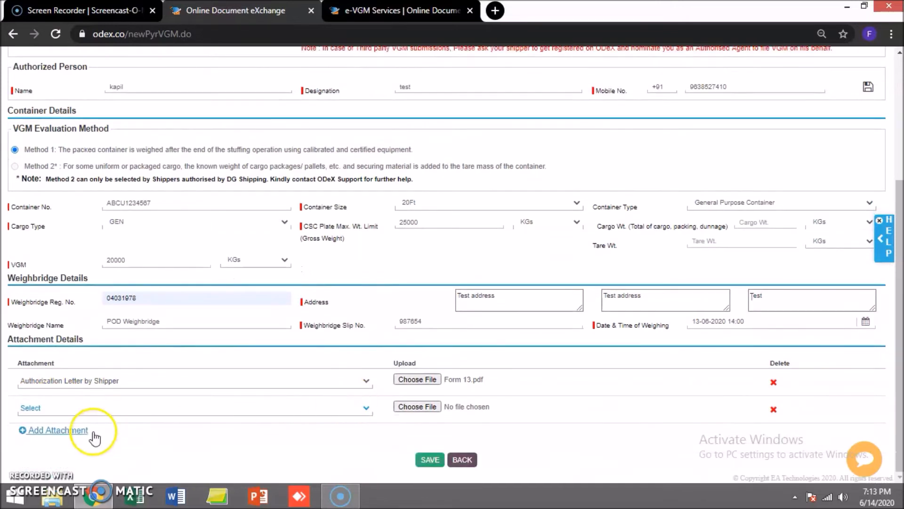
{"action": "left_click", "coordinate": [124, 408]}
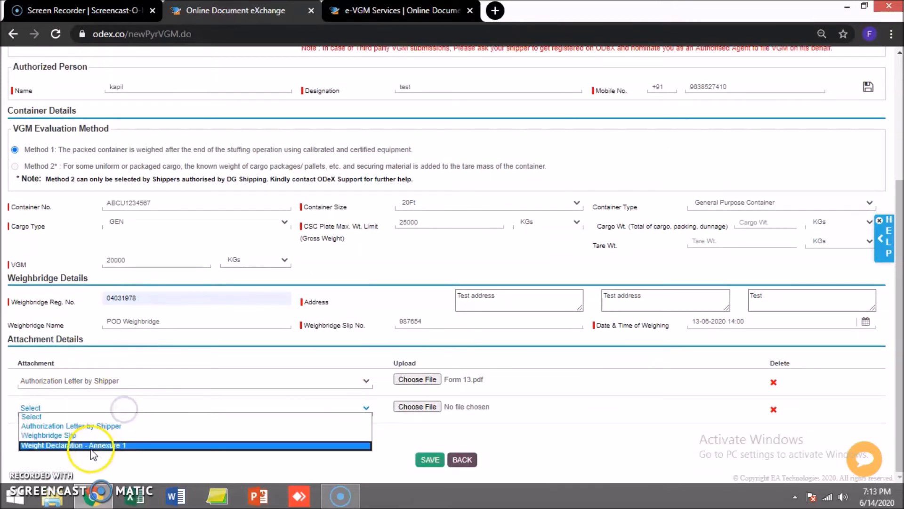
{"action": "left_click", "coordinate": [123, 435]}
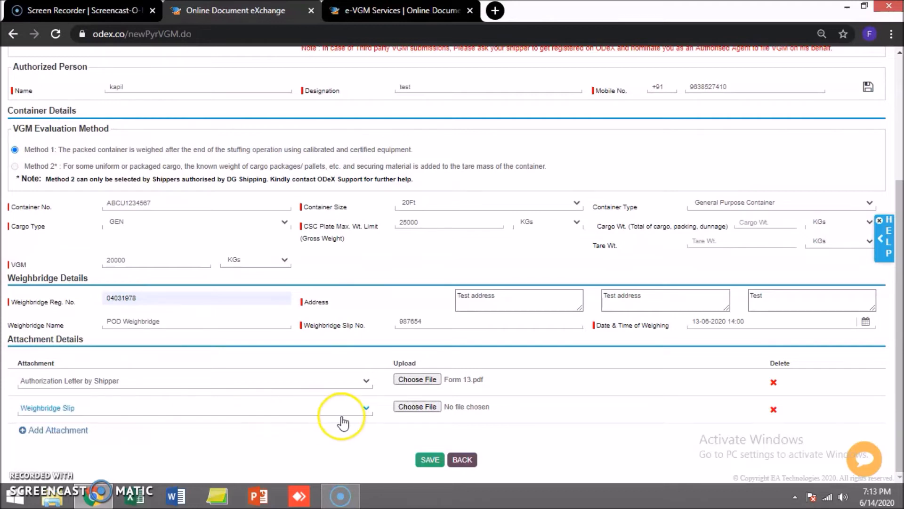
{"action": "left_click", "coordinate": [425, 407]}
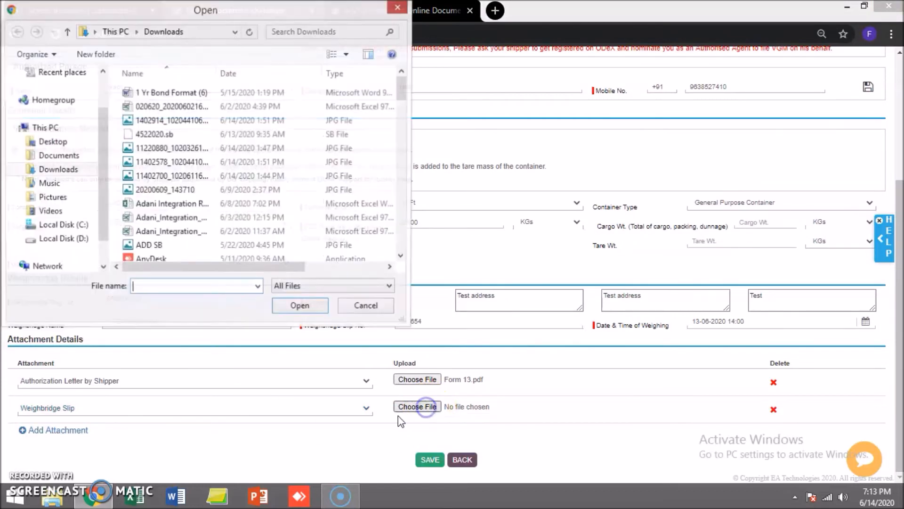
{"action": "left_click", "coordinate": [371, 308]}
{"action": "left_click", "coordinate": [773, 409]}
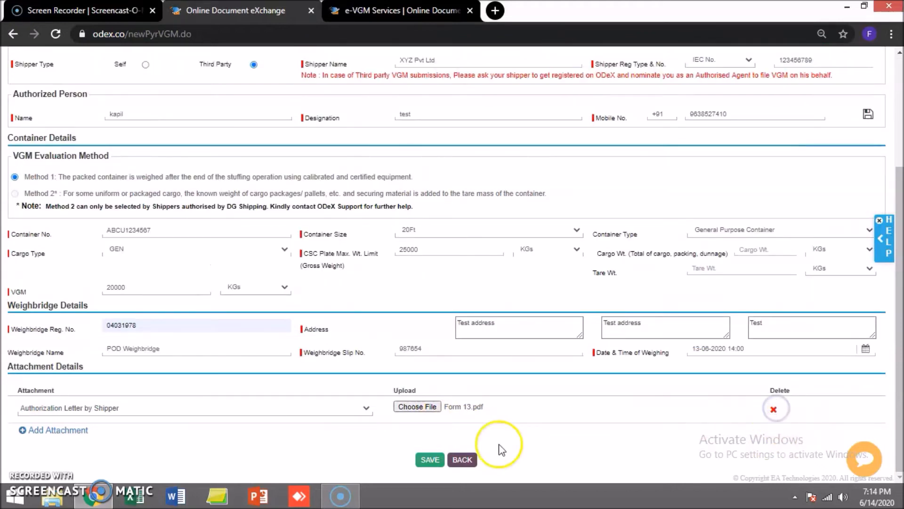
Step: Save the eVGM request, dismiss the success alert, and agree to the Terms & Conditions
{"action": "left_click", "coordinate": [430, 460]}
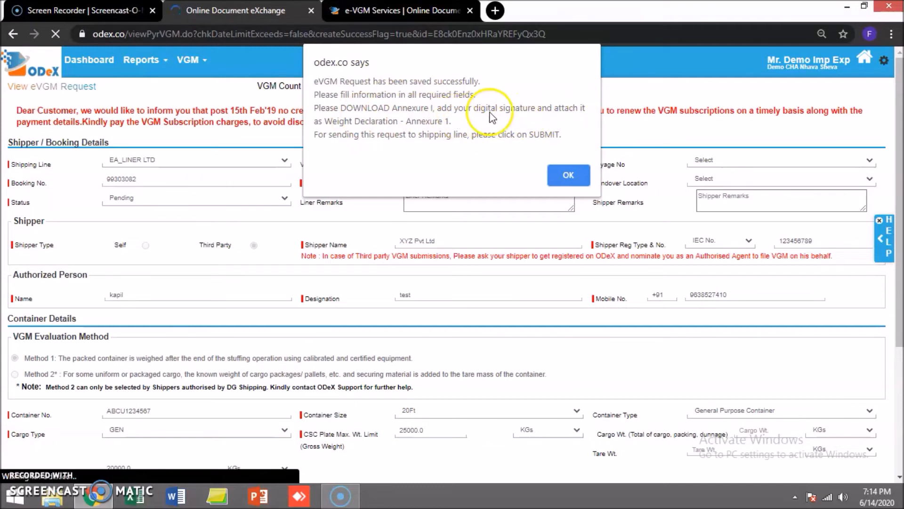
{"action": "left_click", "coordinate": [567, 177]}
{"action": "scroll", "coordinate": [512, 395], "scroll_direction": "down", "scroll_amount": 4}
{"action": "left_click", "coordinate": [381, 429]}
Step: Download the Annexure-1 VGM declaration PDF for container ABCU1234567 and review it
{"action": "left_click", "coordinate": [407, 458]}
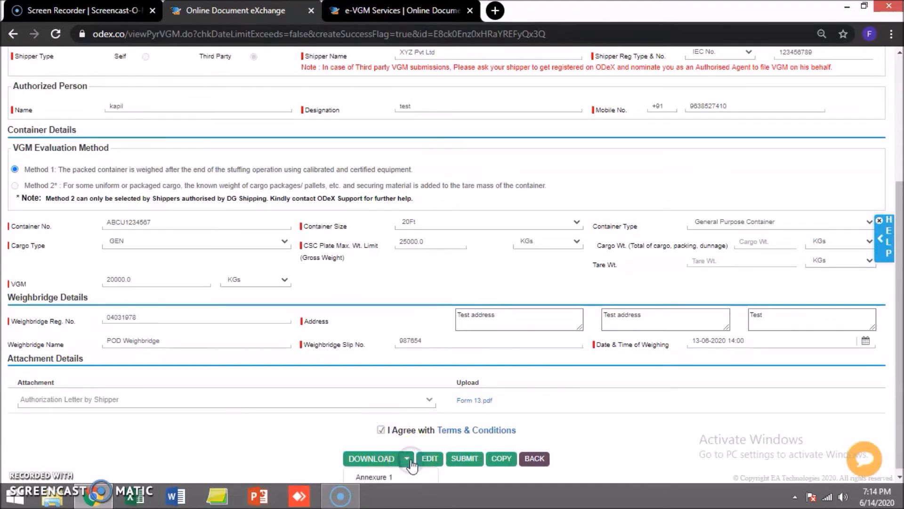
{"action": "scroll", "coordinate": [442, 430], "scroll_direction": "down", "scroll_amount": 1}
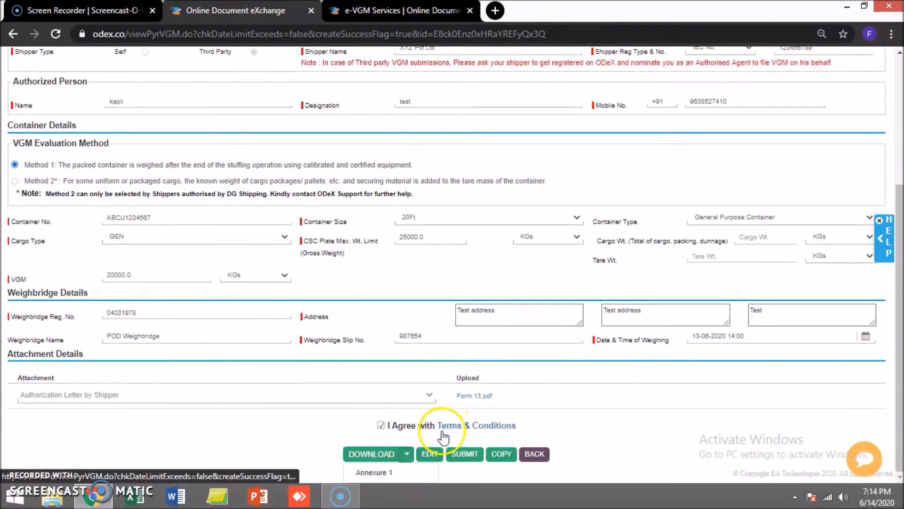
{"action": "left_click", "coordinate": [370, 473]}
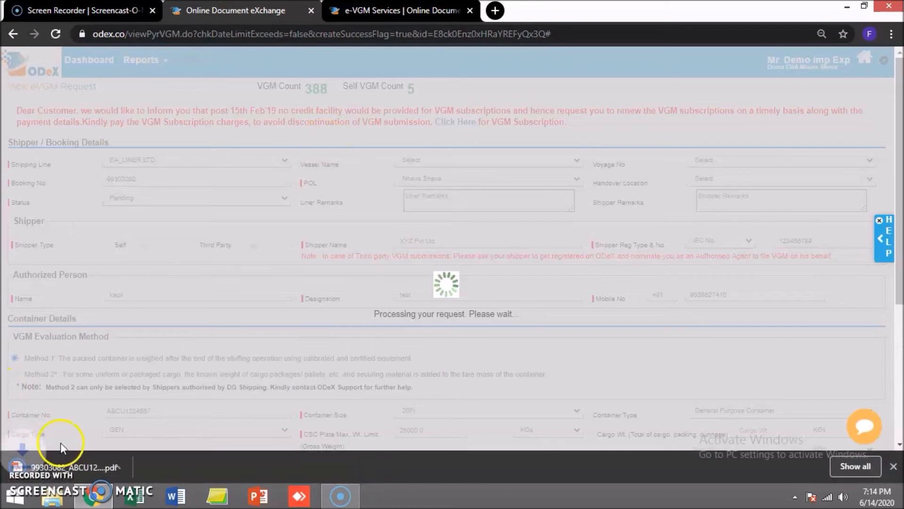
{"action": "left_click", "coordinate": [78, 469]}
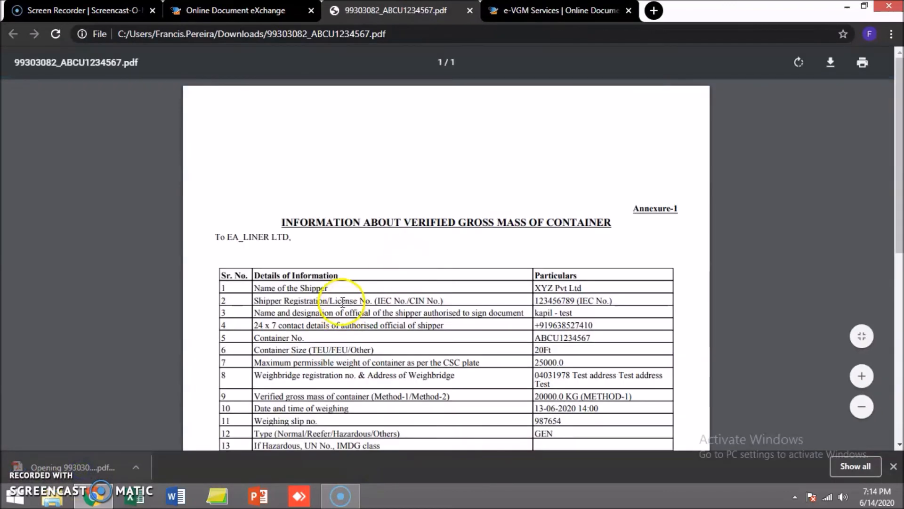
{"action": "scroll", "coordinate": [346, 300], "scroll_direction": "down", "scroll_amount": 7}
{"action": "scroll", "coordinate": [349, 304], "scroll_direction": "up", "scroll_amount": 5}
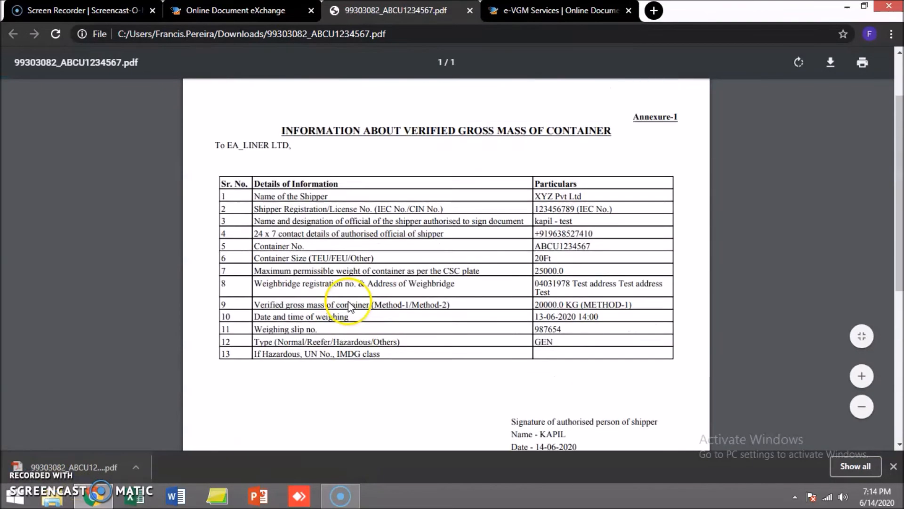
Step: Glance at the e-VGM services page, then return to the saved eVGM request's action buttons
{"action": "left_click", "coordinate": [540, 11]}
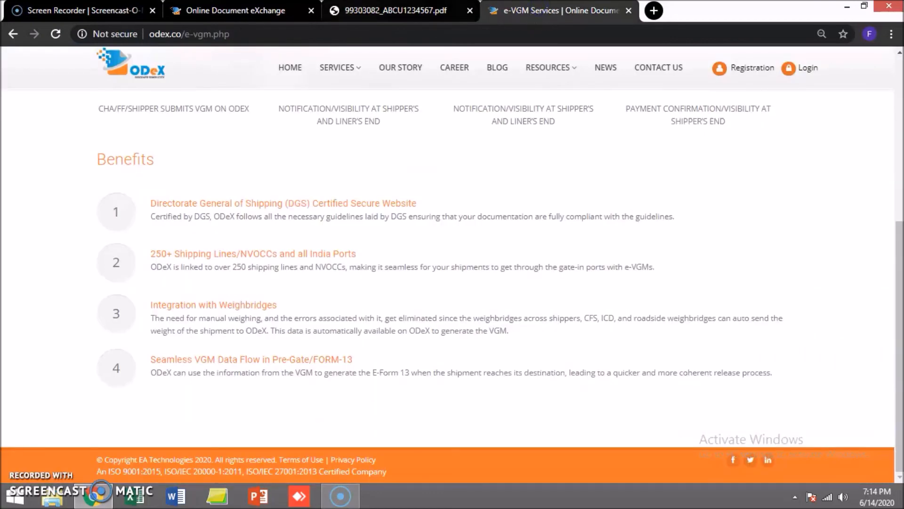
{"action": "left_click", "coordinate": [245, 10]}
{"action": "scroll", "coordinate": [479, 476], "scroll_direction": "down", "scroll_amount": 4}
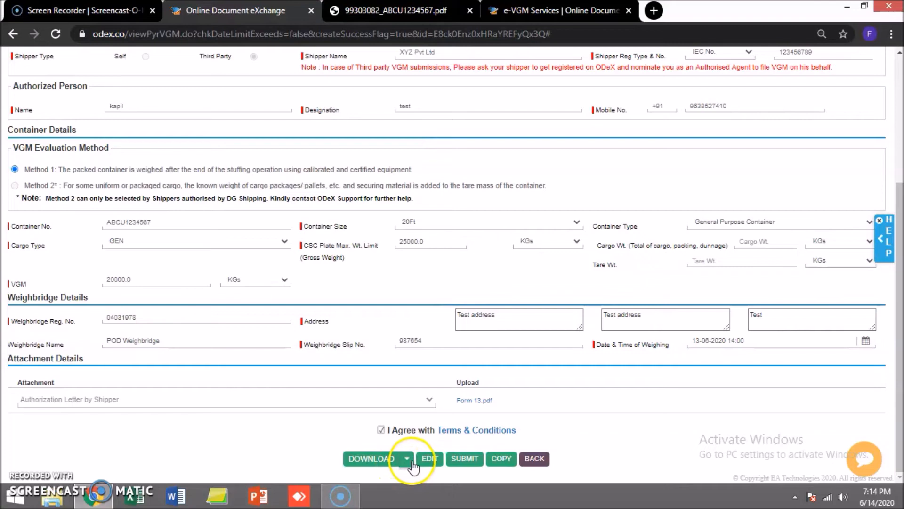
Step: Submit the VGM request, agreeing to auto-generate Annexure 1, and acknowledge the verified message
{"action": "left_click", "coordinate": [465, 460]}
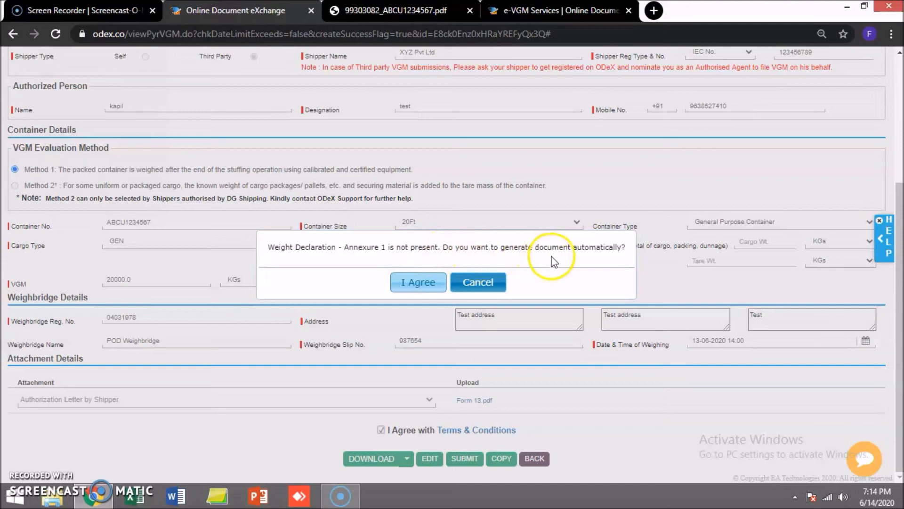
{"action": "left_click", "coordinate": [424, 283]}
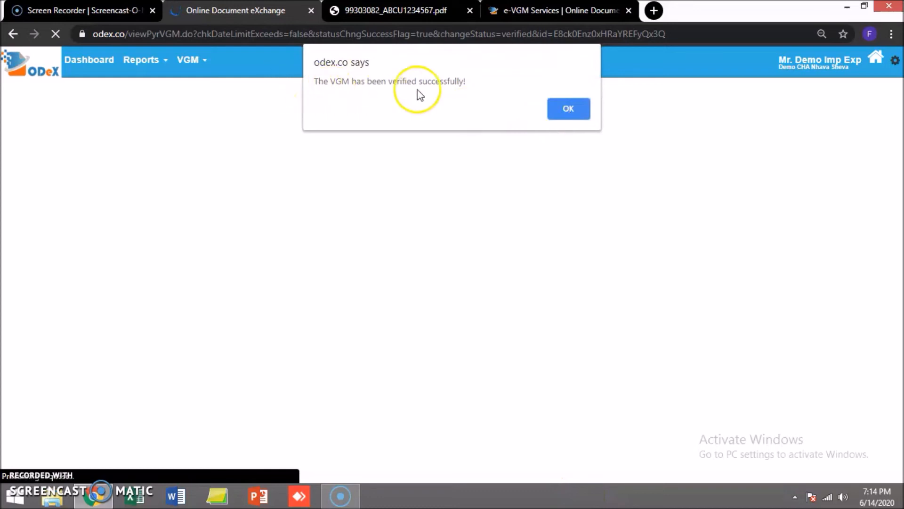
{"action": "left_click", "coordinate": [570, 111]}
Step: Go to VGM > Track Request
{"action": "left_click", "coordinate": [187, 60]}
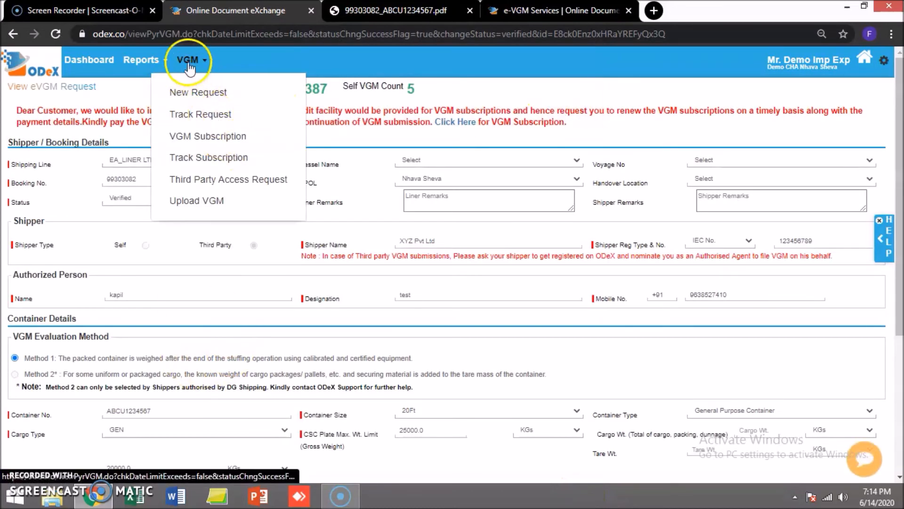
{"action": "left_click", "coordinate": [205, 113]}
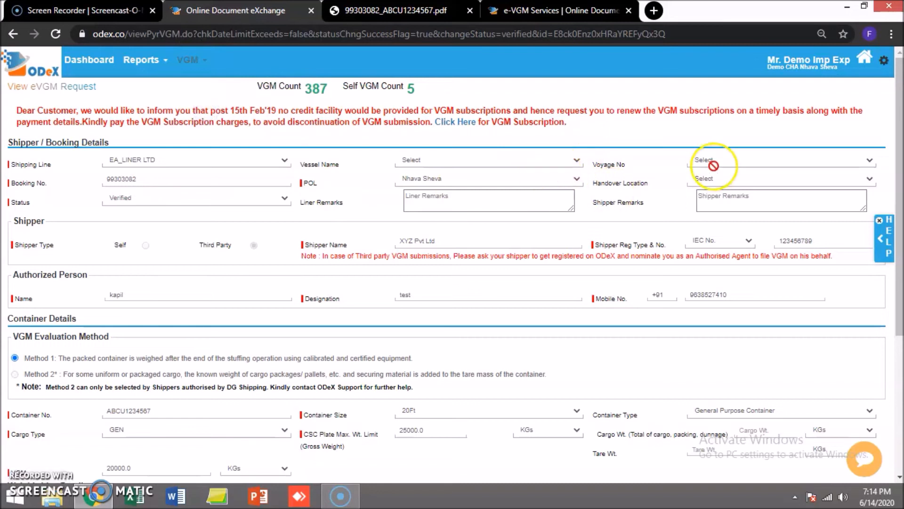
{"action": "left_click", "coordinate": [188, 60]}
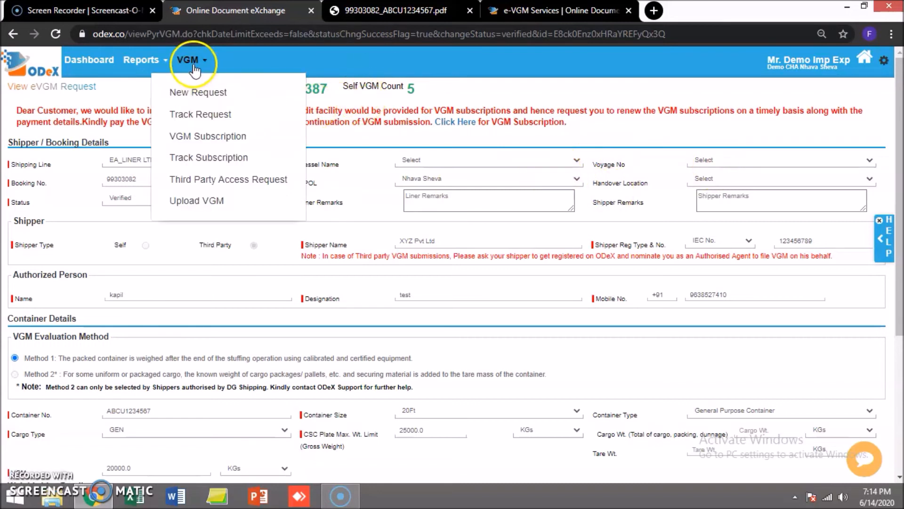
{"action": "left_click", "coordinate": [192, 122]}
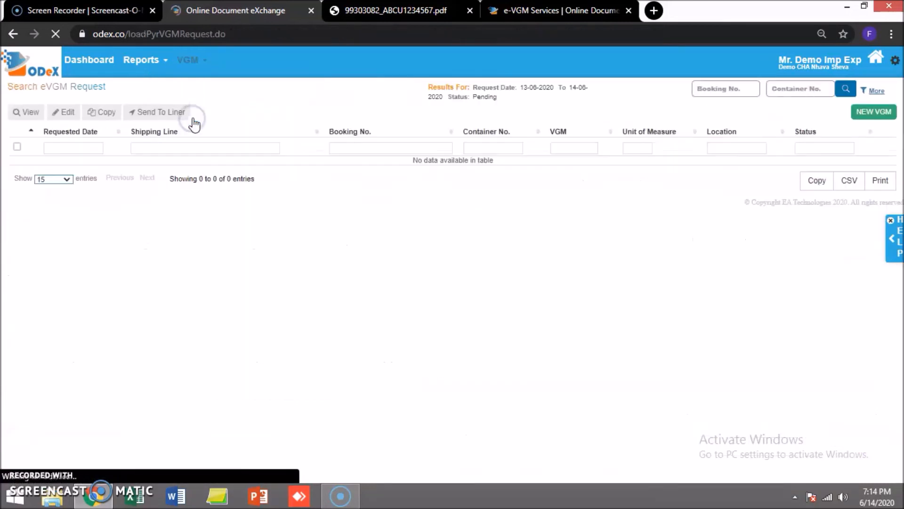
Step: Search with Status set to All and select the VERIFIED container ABCU1234567 row
{"action": "left_click", "coordinate": [876, 92]}
{"action": "left_click", "coordinate": [502, 147]}
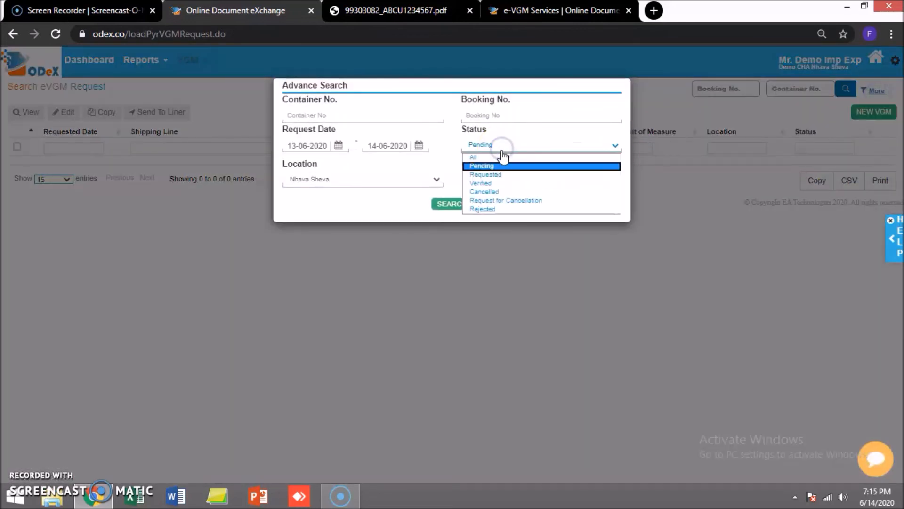
{"action": "left_click", "coordinate": [501, 157]}
{"action": "left_click", "coordinate": [441, 203]}
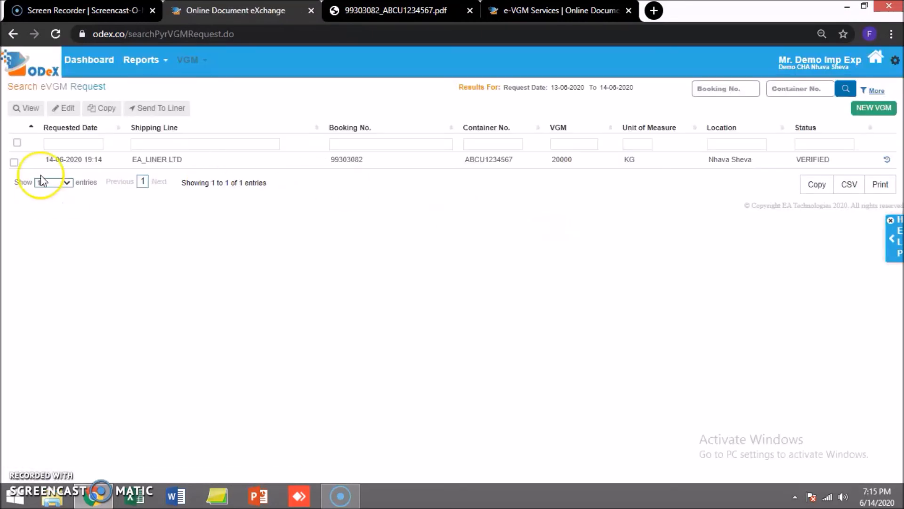
{"action": "left_click_drag", "start_coordinate": [830, 162], "coordinate": [799, 164]}
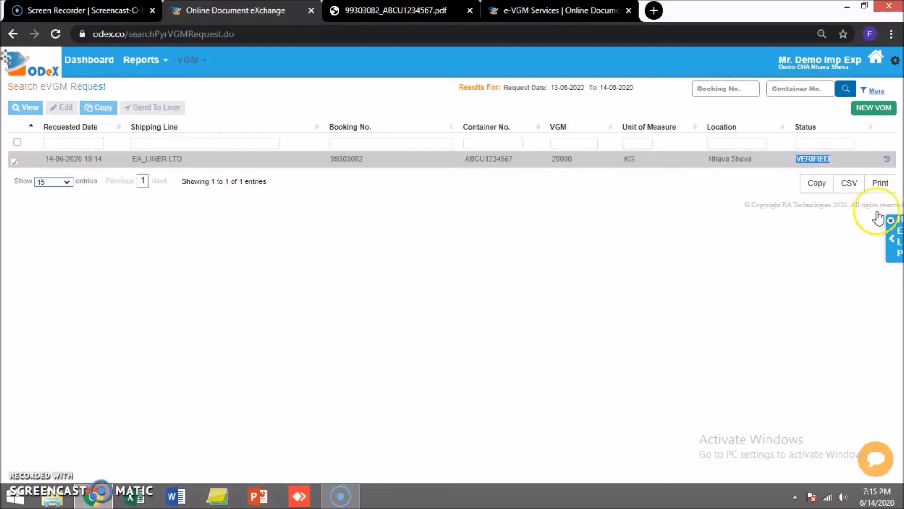
Step: View the verified request and scroll to Attachment Details showing Annexure 1 and Form 13.pdf
{"action": "left_click", "coordinate": [39, 110]}
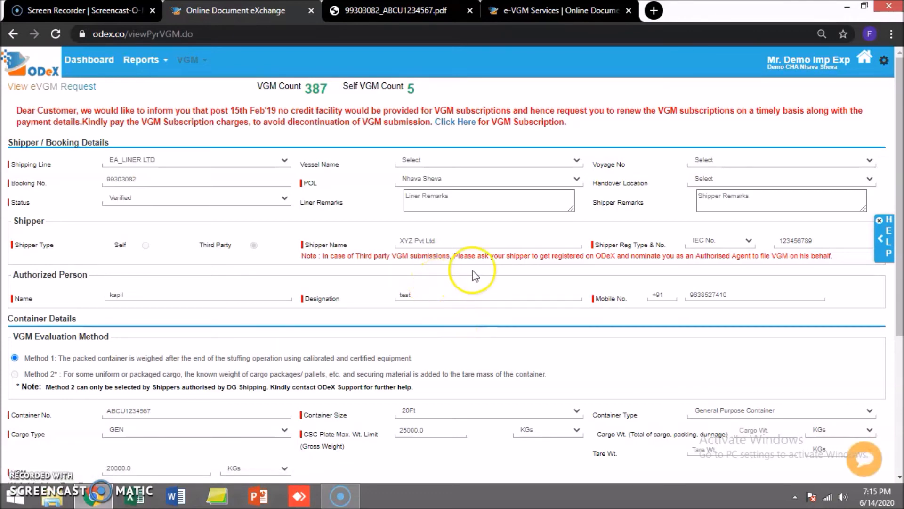
{"action": "scroll", "coordinate": [469, 271], "scroll_direction": "down", "scroll_amount": 5}
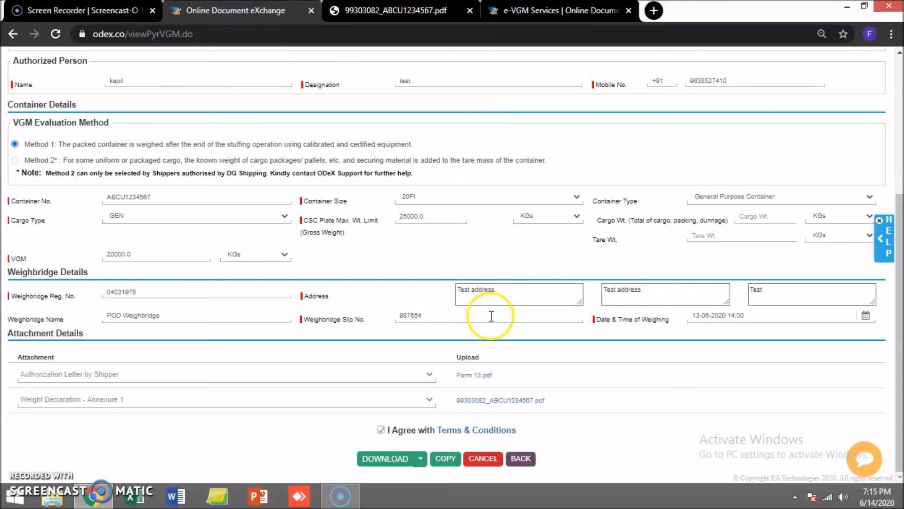
{"action": "scroll", "coordinate": [490, 314], "scroll_direction": "up", "scroll_amount": 5}
{"action": "left_click", "coordinate": [333, 90]}
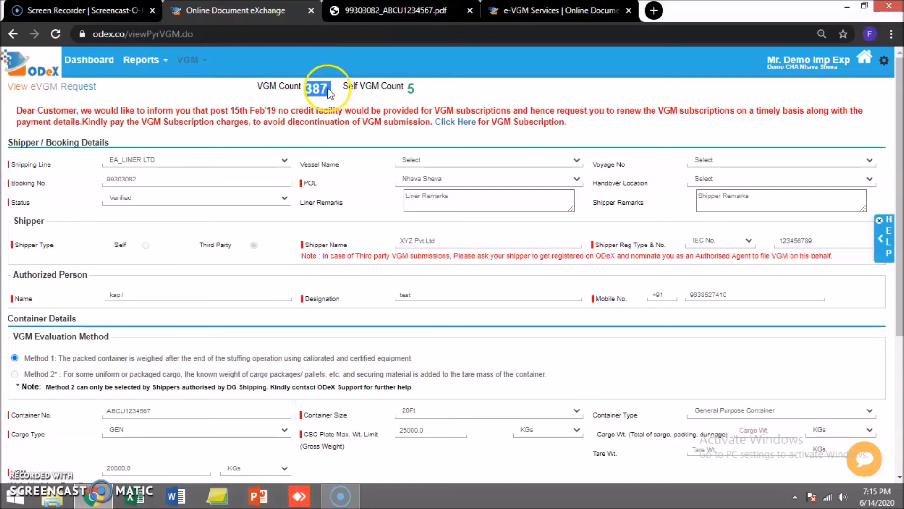
{"action": "left_click", "coordinate": [322, 90]}
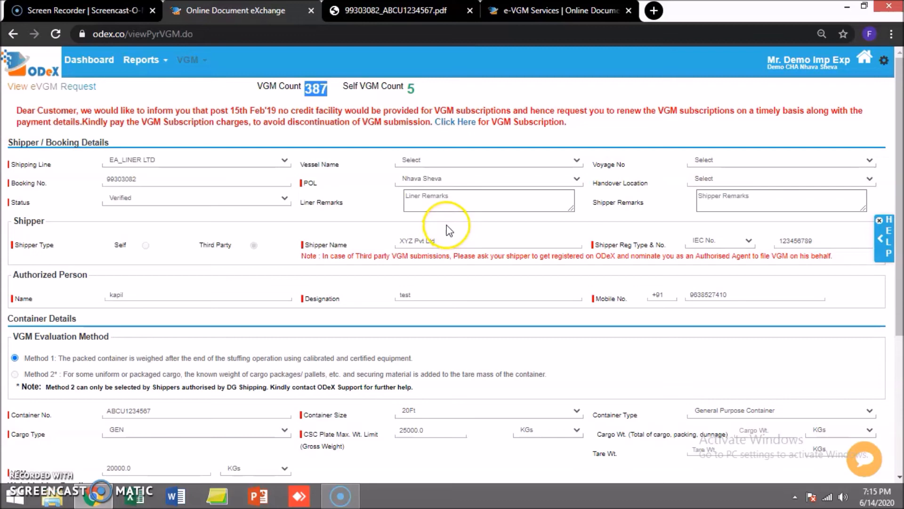
{"action": "scroll", "coordinate": [443, 254], "scroll_direction": "down", "scroll_amount": 5}
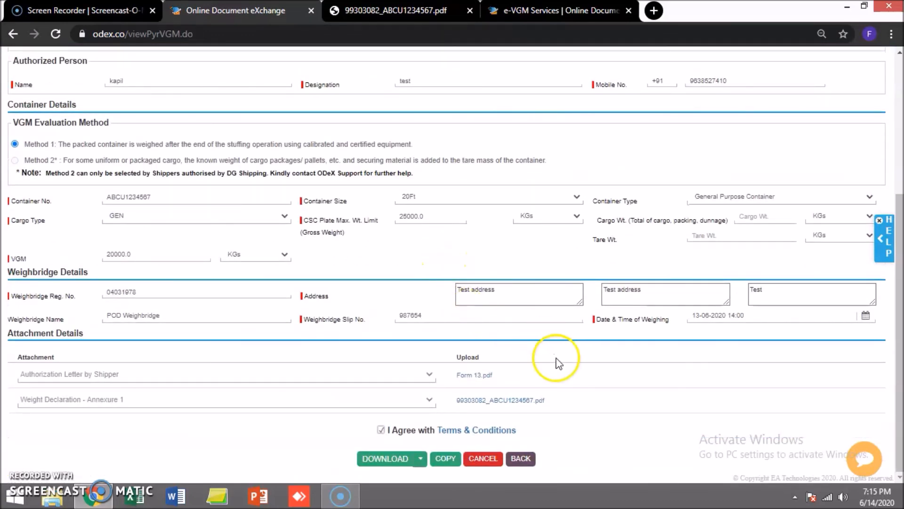
Step: Request cancellation with shipper remark 'wrong weight', then return to VGM > Track Request
{"action": "left_click", "coordinate": [485, 459]}
{"action": "left_click", "coordinate": [753, 202]}
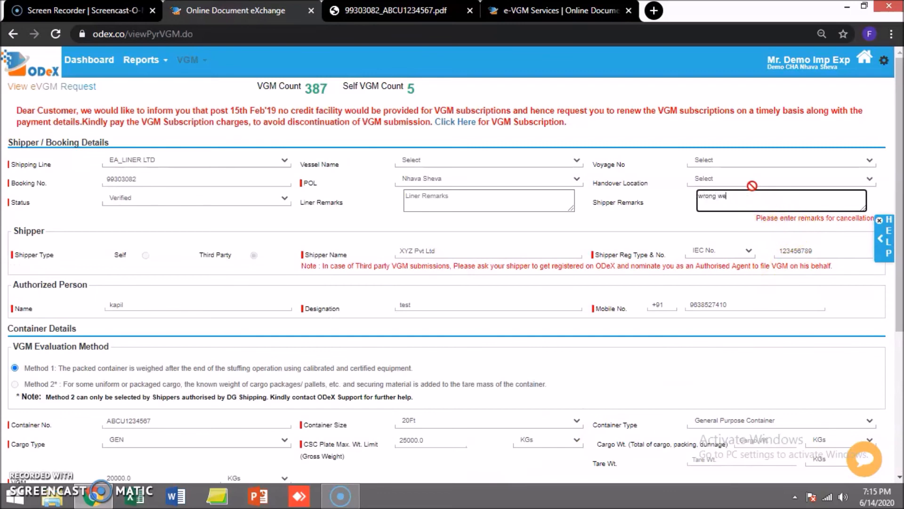
{"action": "scroll", "coordinate": [473, 303], "scroll_direction": "down", "scroll_amount": 5}
{"action": "left_click", "coordinate": [480, 460]}
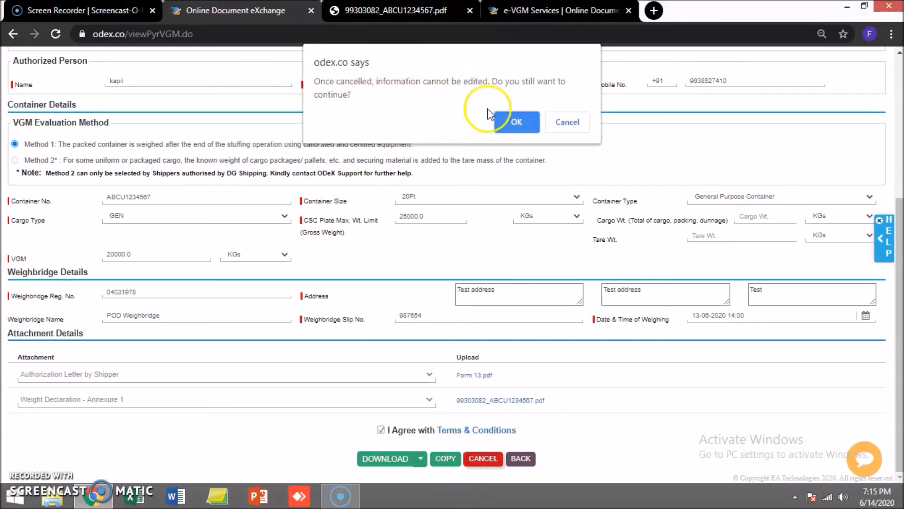
{"action": "left_click", "coordinate": [527, 124]}
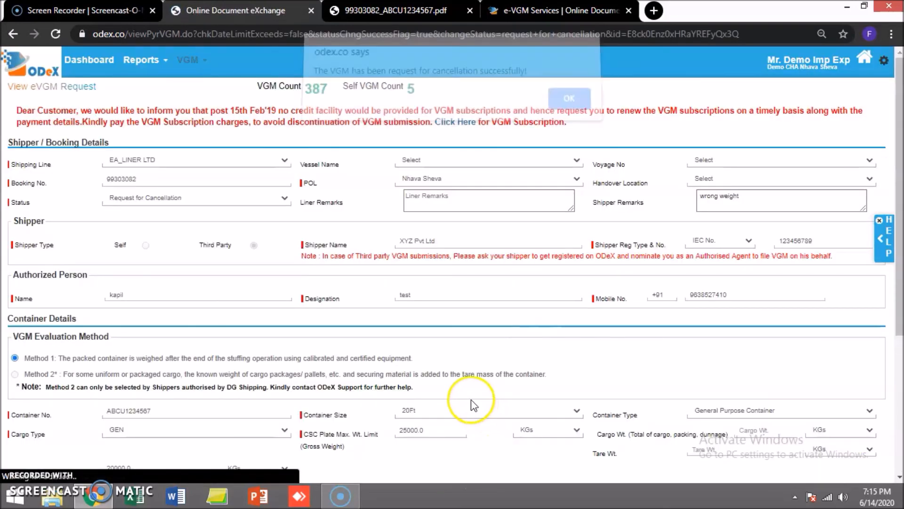
{"action": "left_click", "coordinate": [569, 98]}
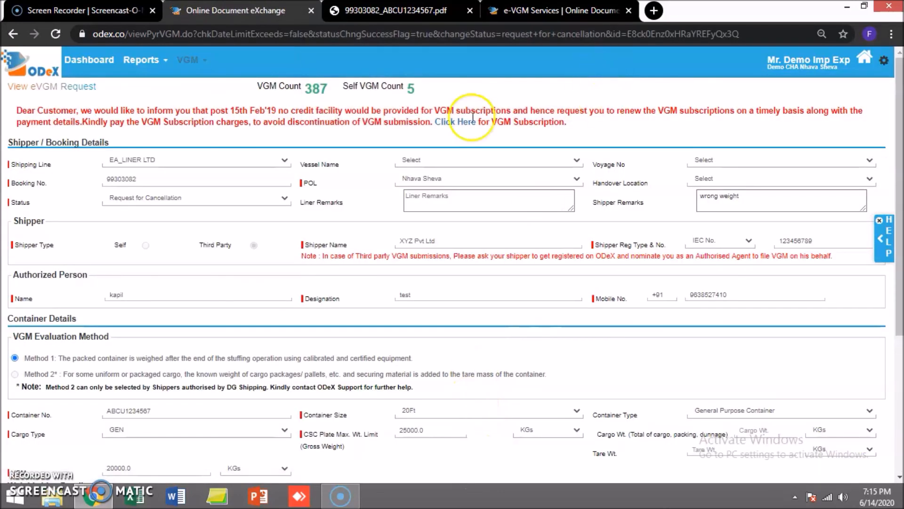
{"action": "mouse_move", "coordinate": [194, 60]}
{"action": "left_click", "coordinate": [186, 118]}
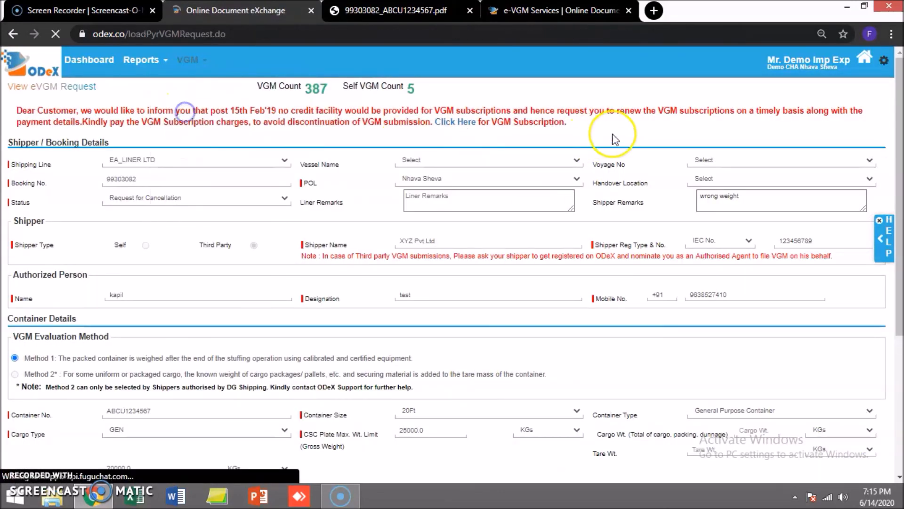
Step: Search all statuses and select the booking 99303082 row showing REQUEST FOR CANCELLATION
{"action": "left_click", "coordinate": [877, 90]}
{"action": "left_click", "coordinate": [494, 145]}
{"action": "left_click", "coordinate": [496, 158]}
{"action": "left_click", "coordinate": [443, 203]}
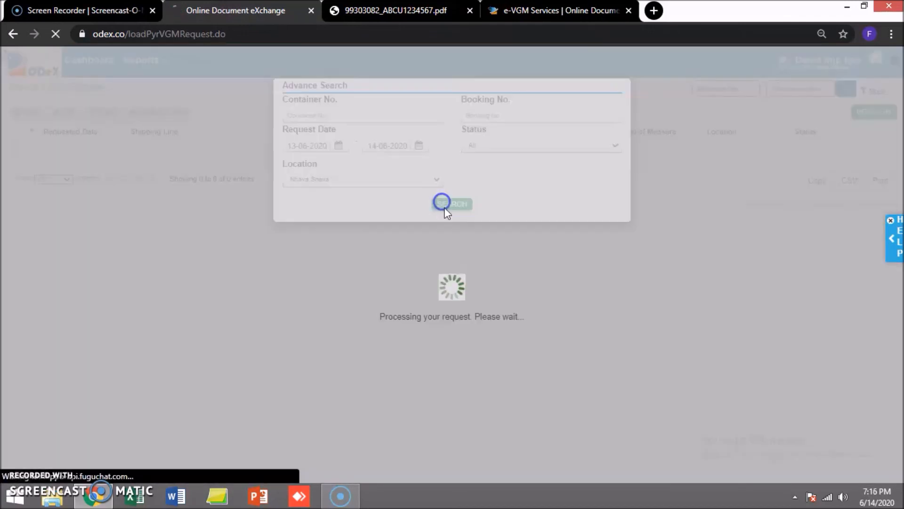
{"action": "left_click_drag", "start_coordinate": [864, 165], "coordinate": [749, 161]}
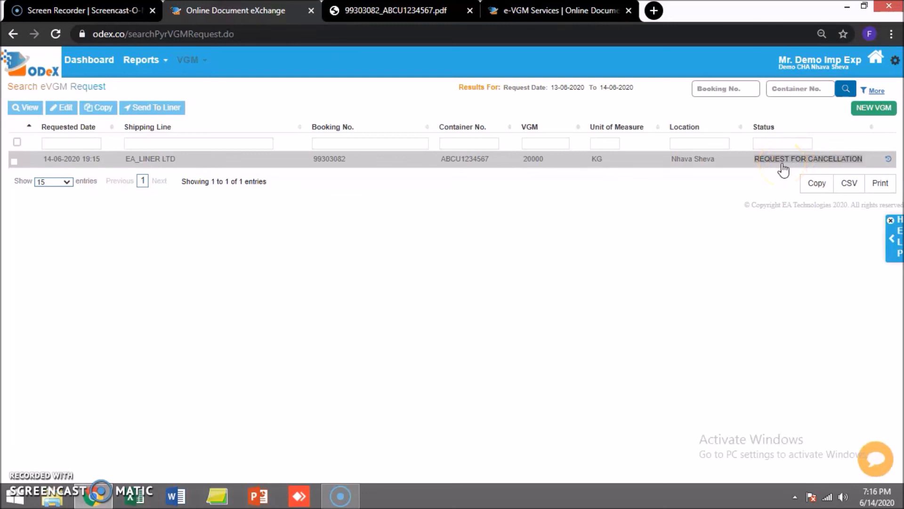
Step: Open and close the VGM functions menu
{"action": "left_click", "coordinate": [189, 60]}
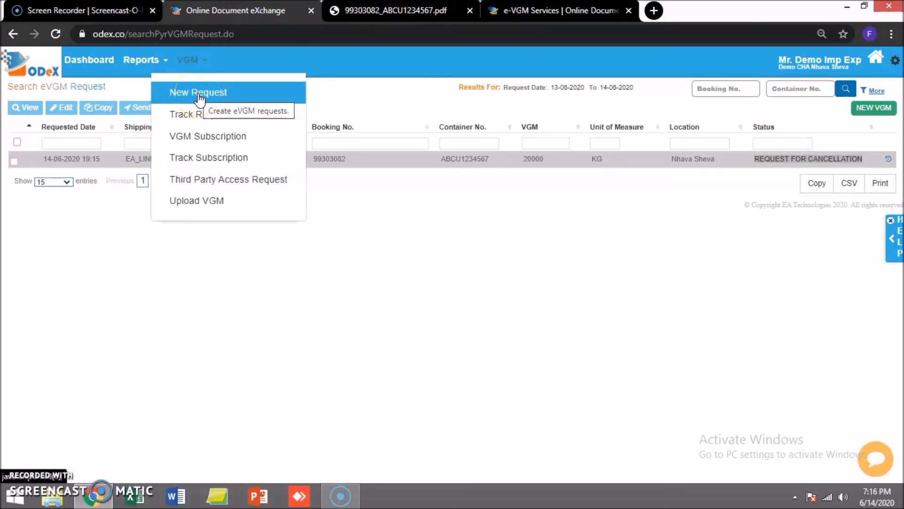
{"action": "left_click", "coordinate": [199, 93]}
{"action": "left_click", "coordinate": [401, 172]}
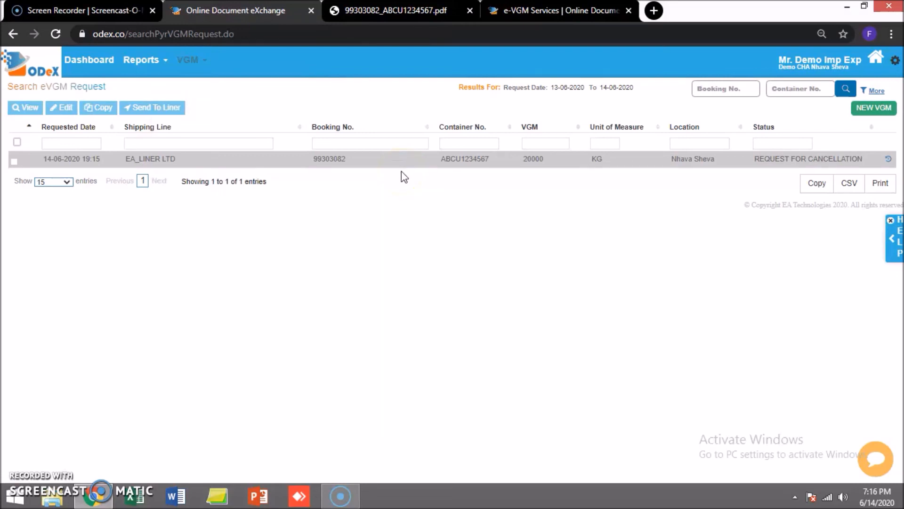